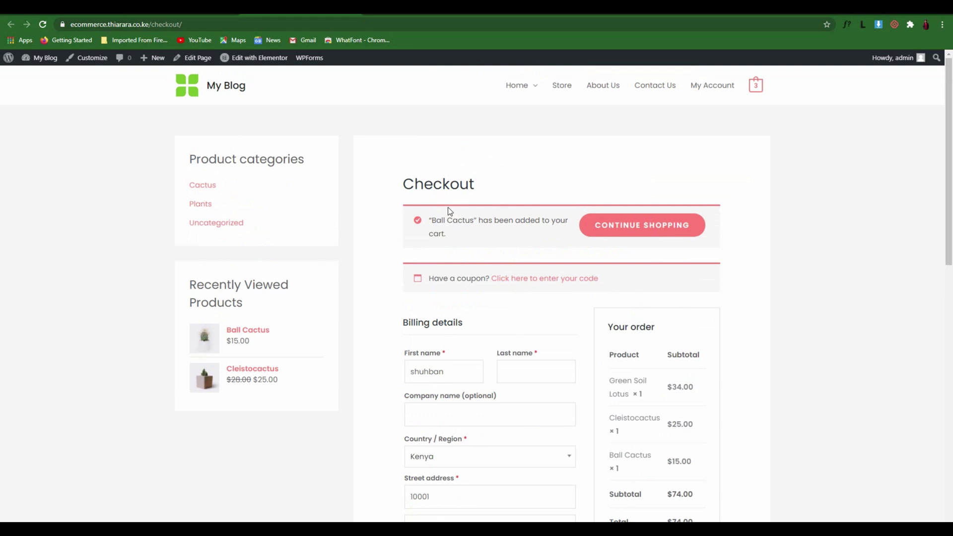
Step: Examine the one-page checkout form and the Billing step of the multi-step checkout version
scroll(460, 215, down, 3)
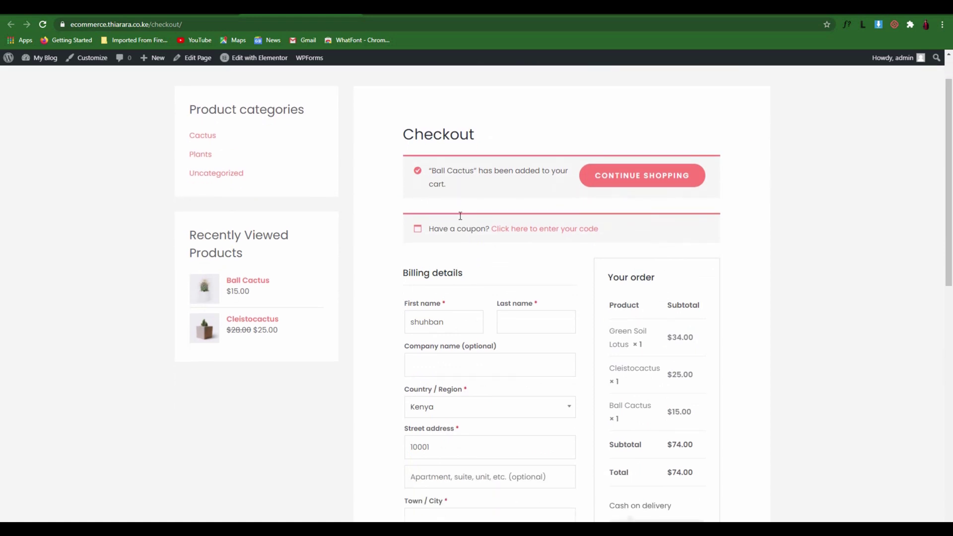
scroll(530, 256, down, 3)
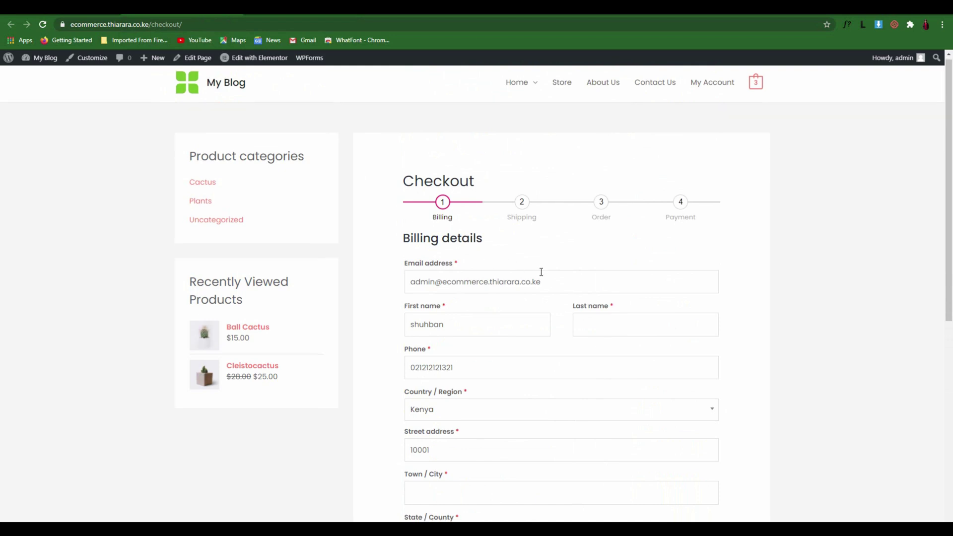
scroll(541, 272, down, 3)
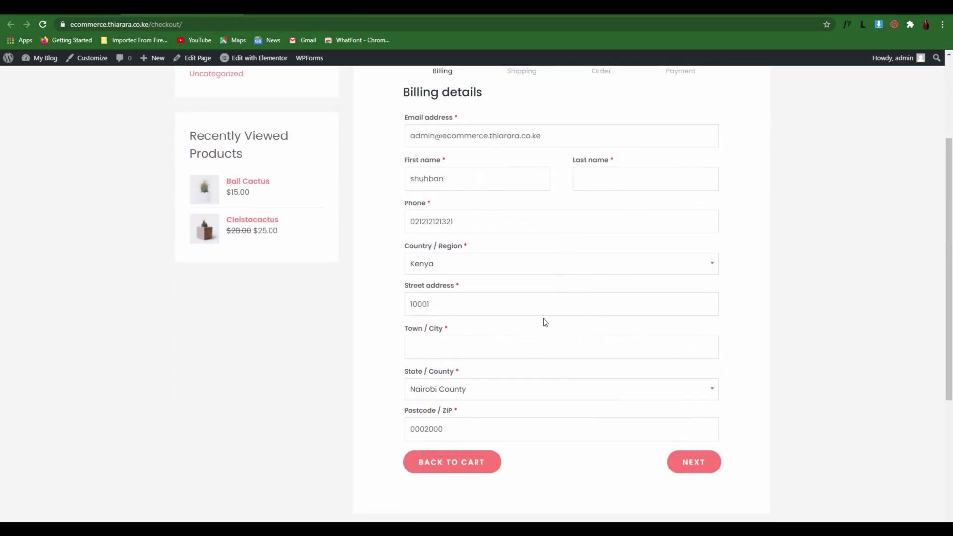
scroll(545, 323, up, 3)
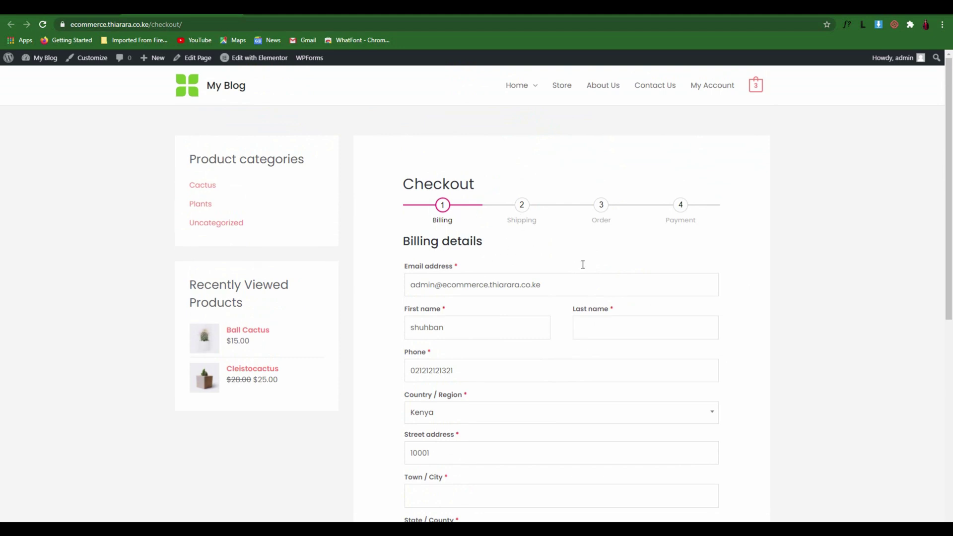
scroll(583, 265, down, 5)
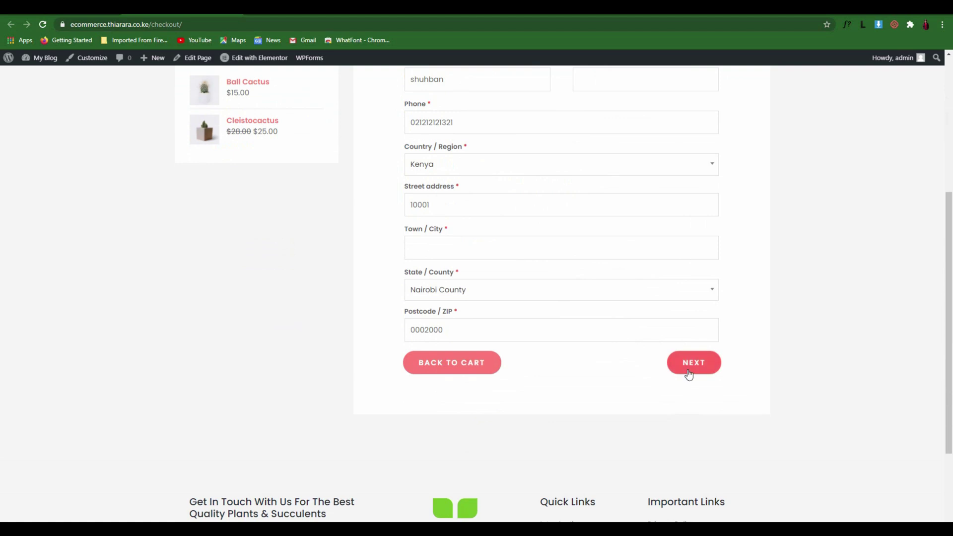
Step: Advance the multi-step checkout from Billing through Shipping and Order to Payment, and compare it with the one-page checkout form
click(690, 369)
scroll(700, 492, down, 3)
click(701, 492)
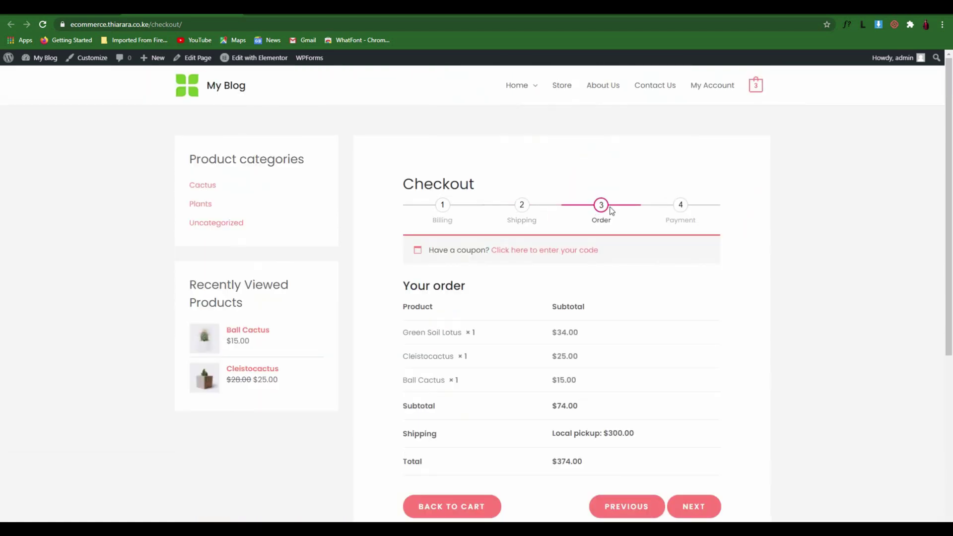
click(693, 507)
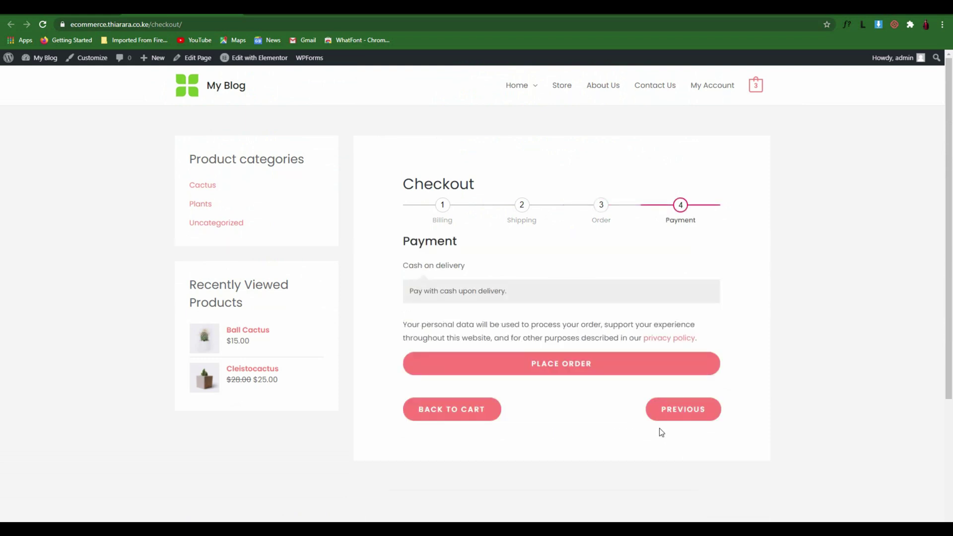
click(595, 370)
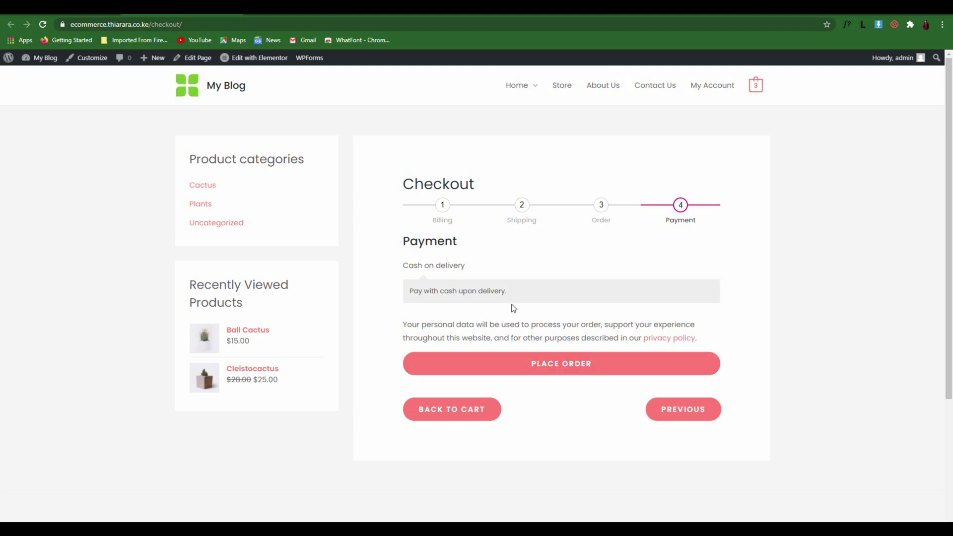
scroll(567, 241, down, 8)
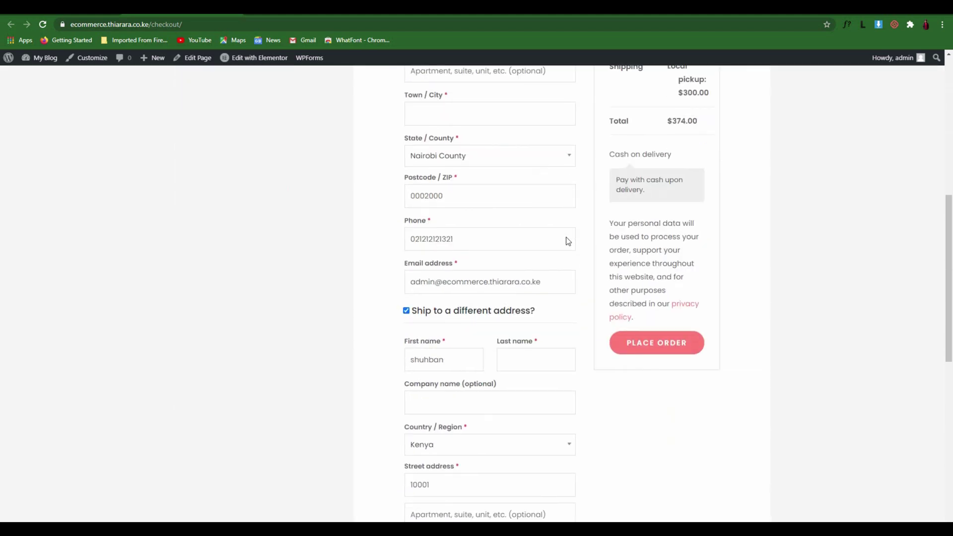
scroll(566, 240, up, 10)
scroll(264, 200, up, 1)
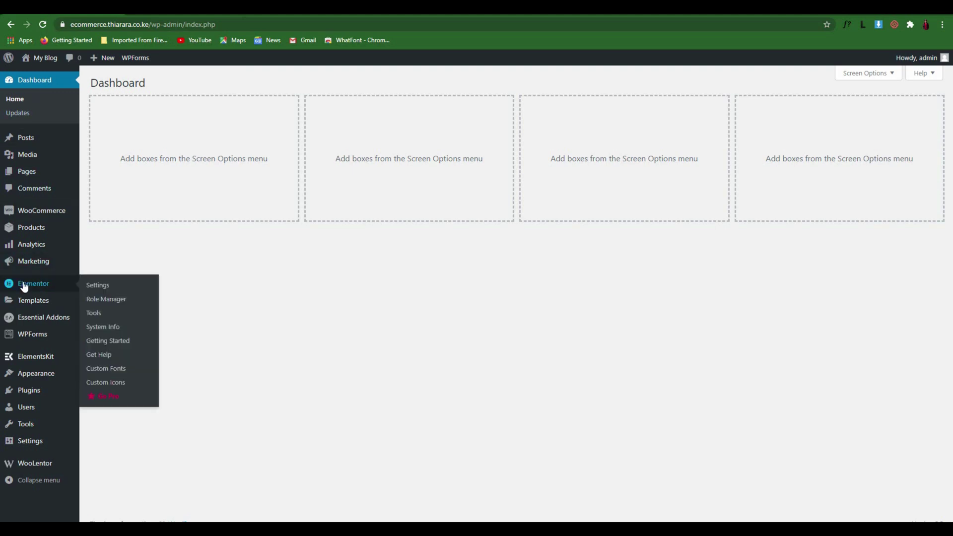
Step: Open the installed plugins list in a new browser tab and start adding a new plugin from there
mouse_move(26, 395)
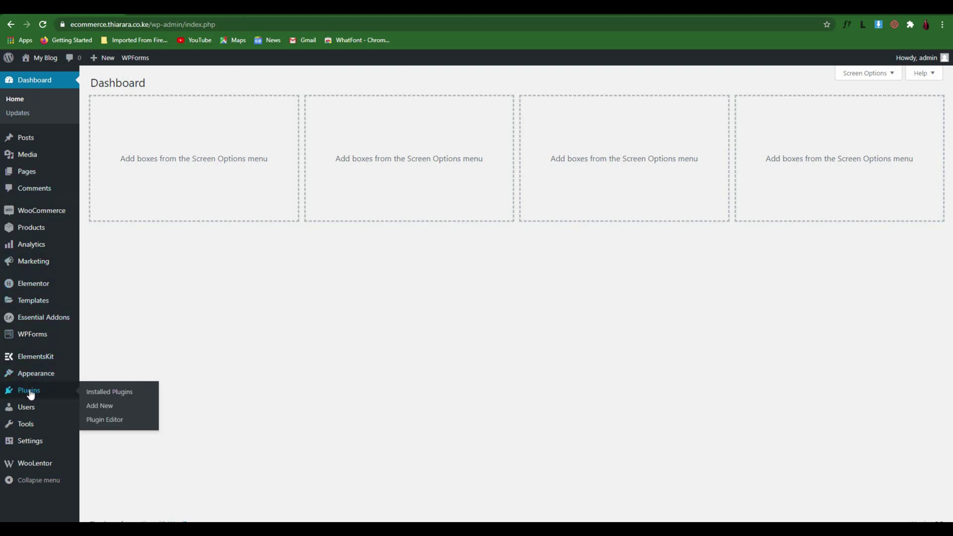
right_click(109, 394)
click(131, 397)
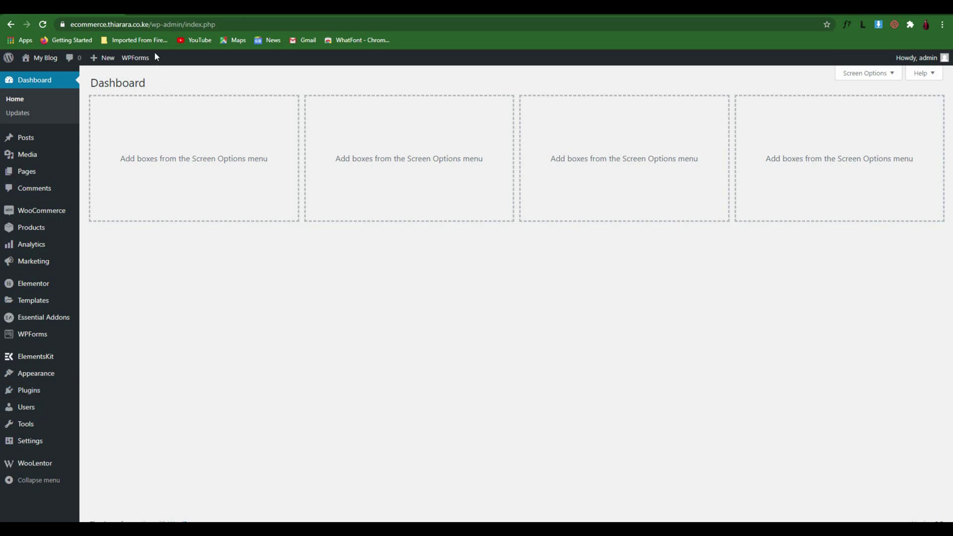
click(168, 13)
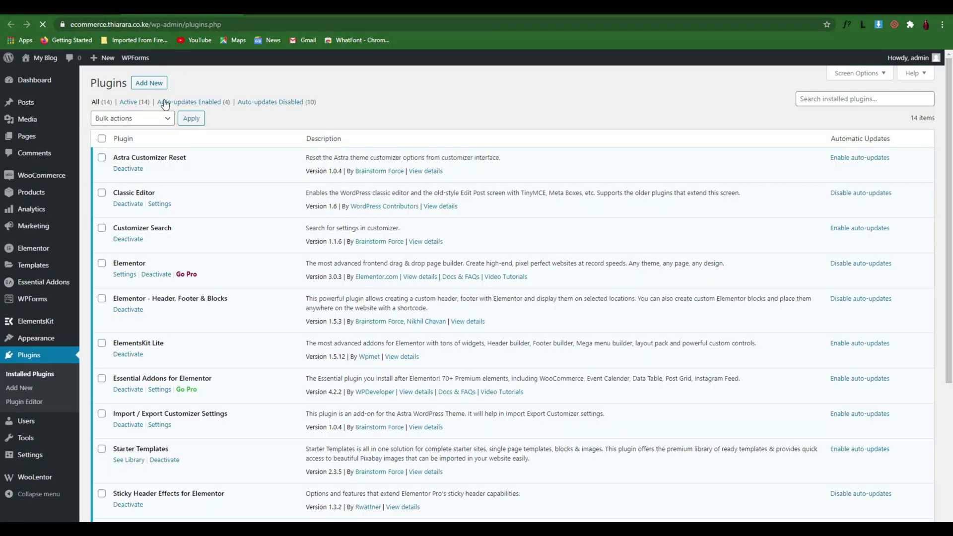
click(151, 87)
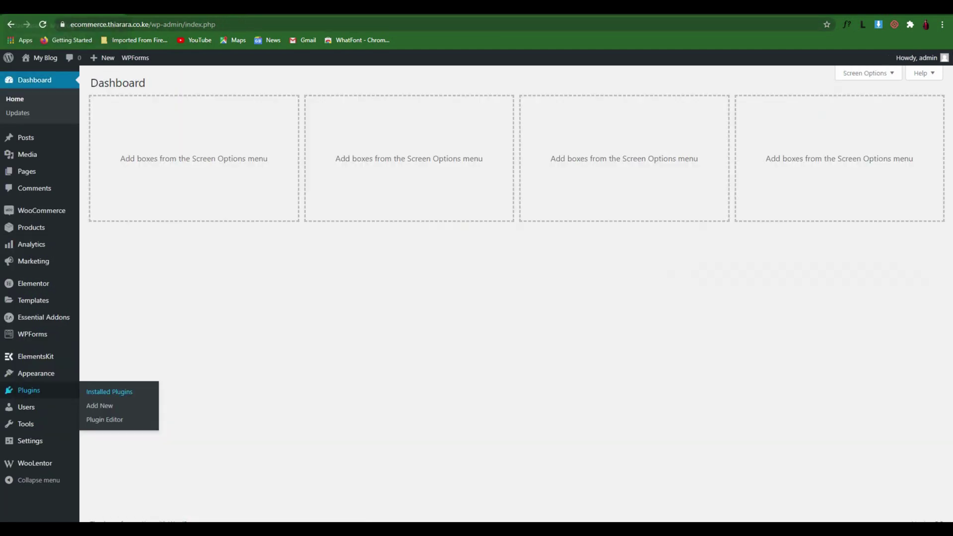
Step: Open the Add Plugins page from the dashboard and search for "multistep checkout"
mouse_move(31, 397)
click(100, 411)
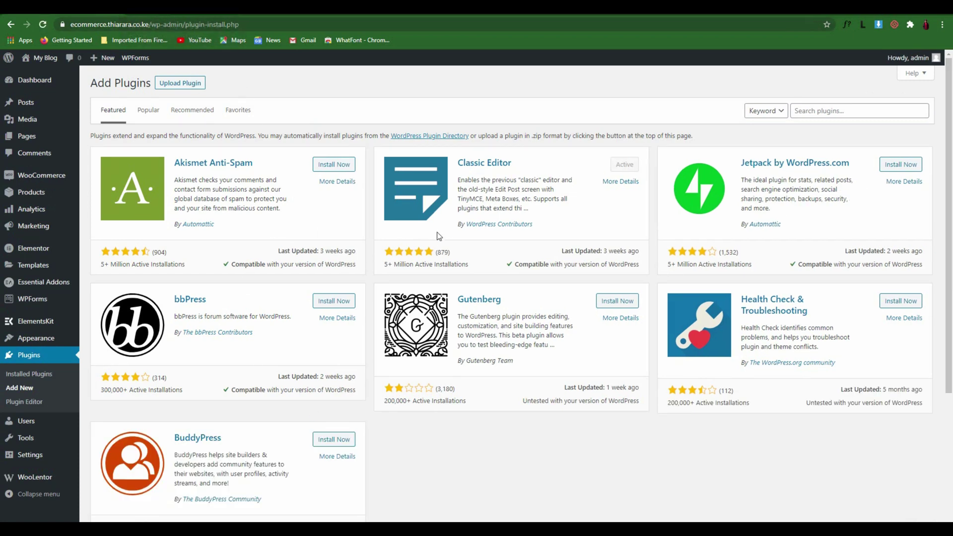
click(819, 110)
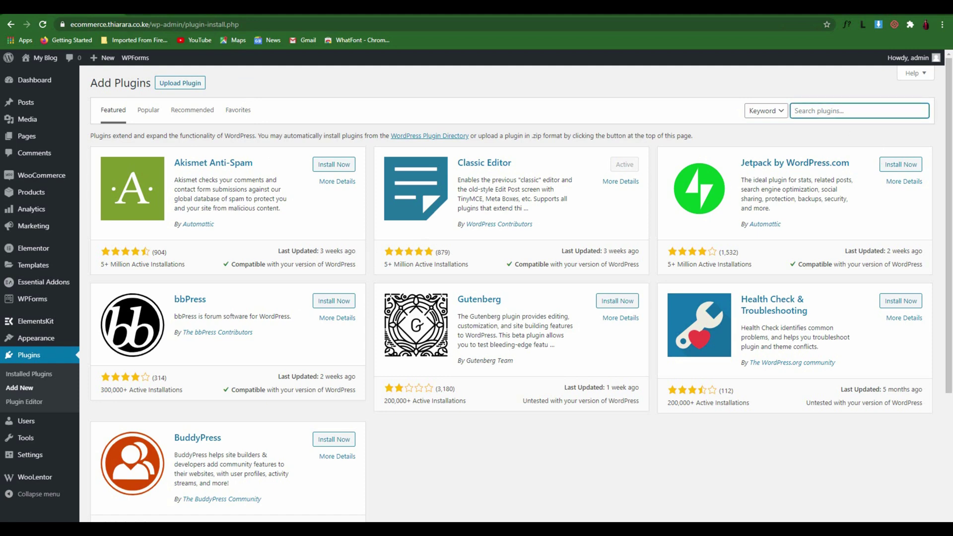
text(multistep checkout)
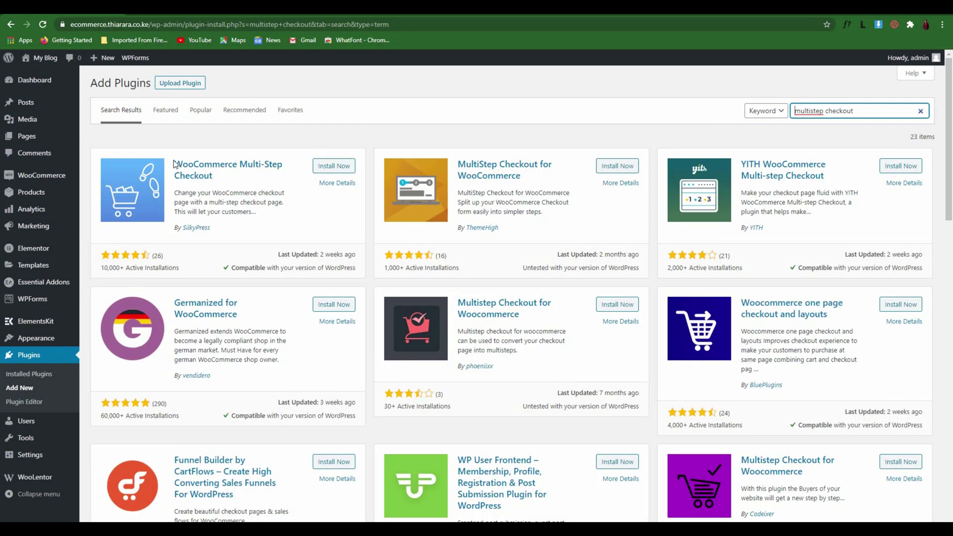
Step: Install and activate the WooCommerce Multi-Step Checkout plugin by SilkyPress
drag(174, 163, 214, 177)
drag(217, 226, 195, 236)
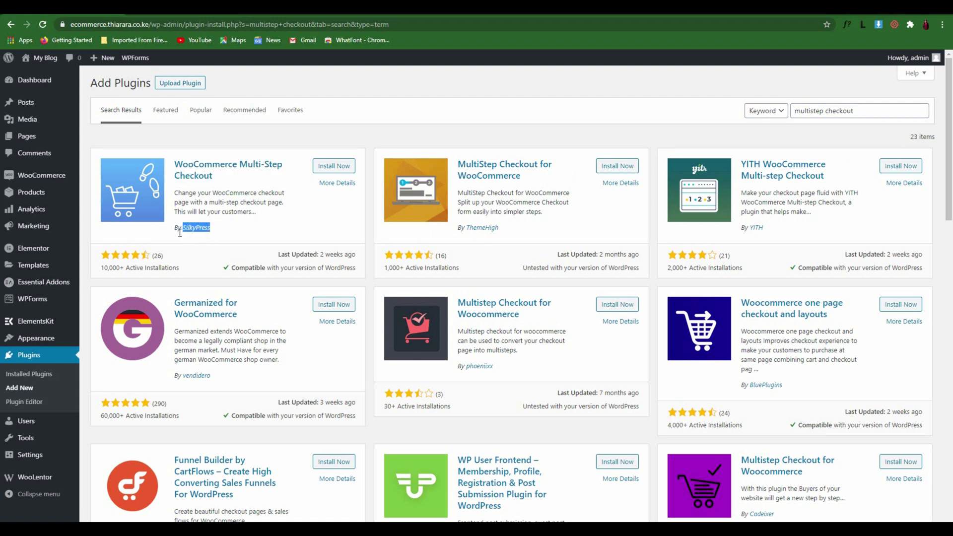
drag(102, 268, 180, 268)
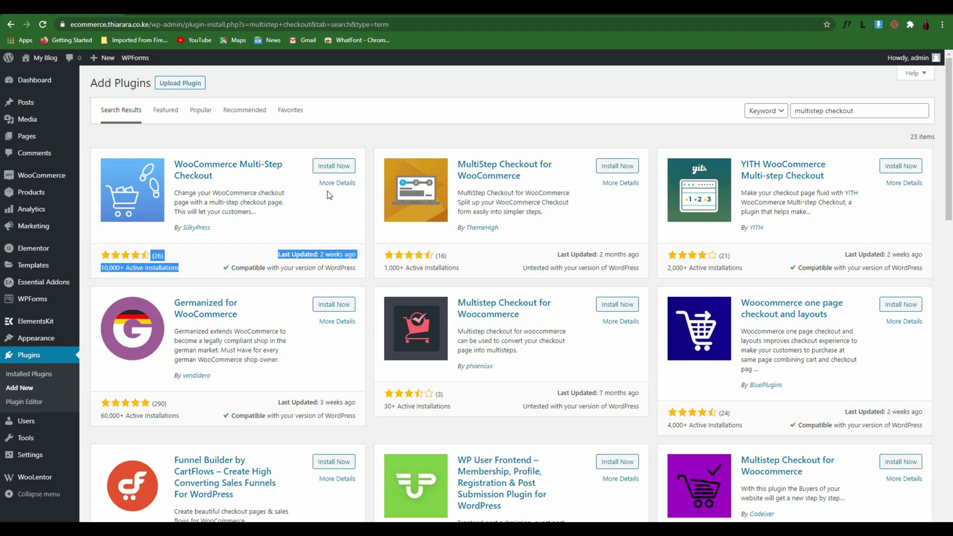
click(338, 167)
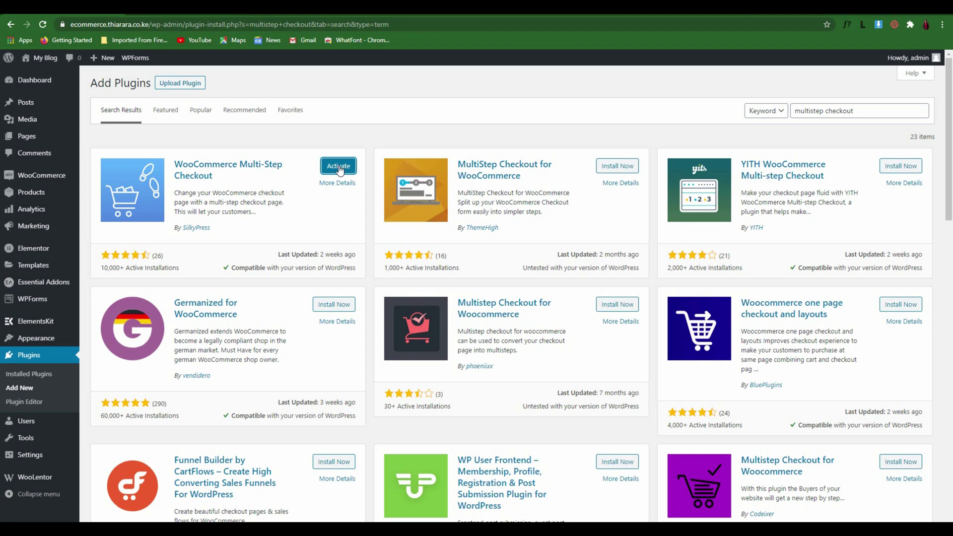
click(339, 168)
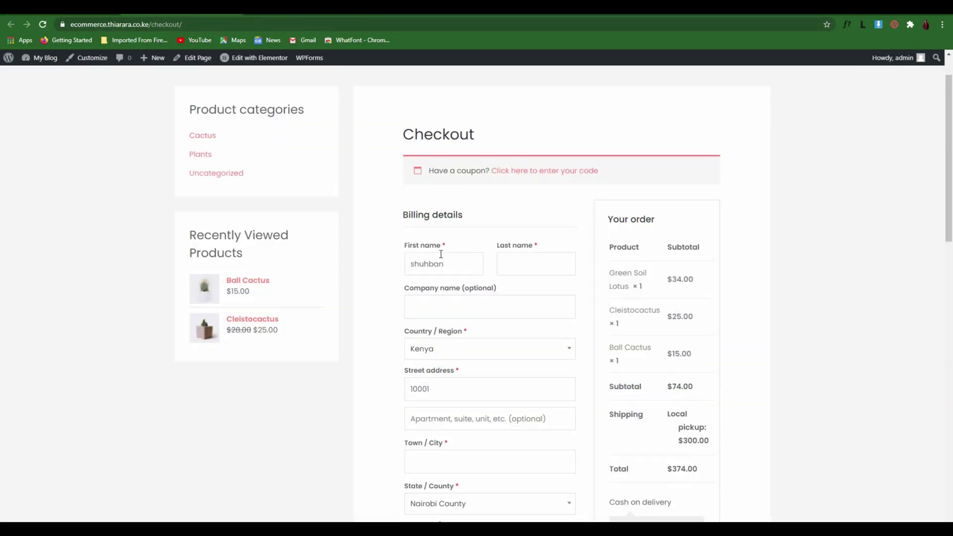
Step: Reload the store's checkout page and examine the Billing, Shipping, Order and Payment step indicators
scroll(441, 254, down, 2)
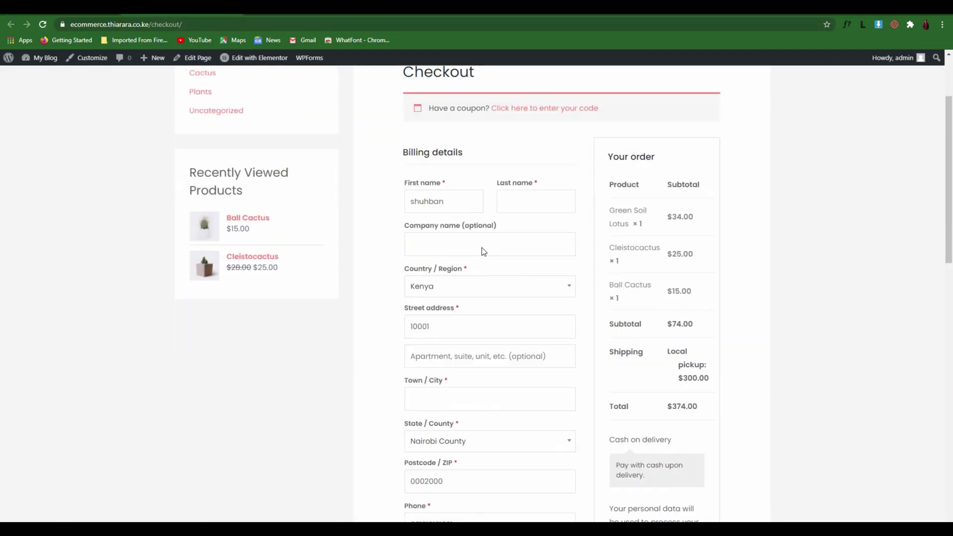
click(43, 25)
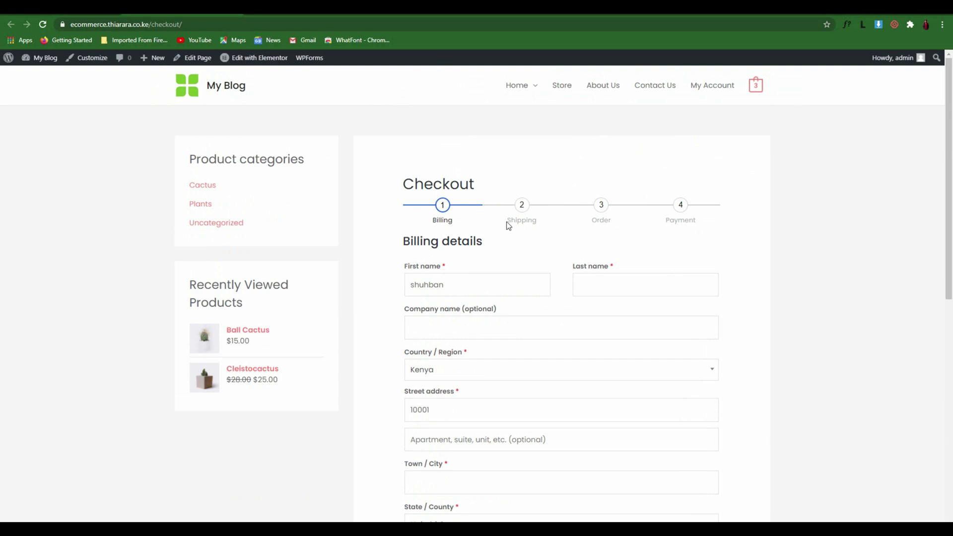
drag(415, 209, 675, 233)
click(675, 233)
double_click(443, 222)
double_click(526, 222)
double_click(602, 221)
double_click(686, 221)
Step: Review the Billing fields and advance the checkout through Shipping and Order to the Payment step
scroll(522, 318, down, 5)
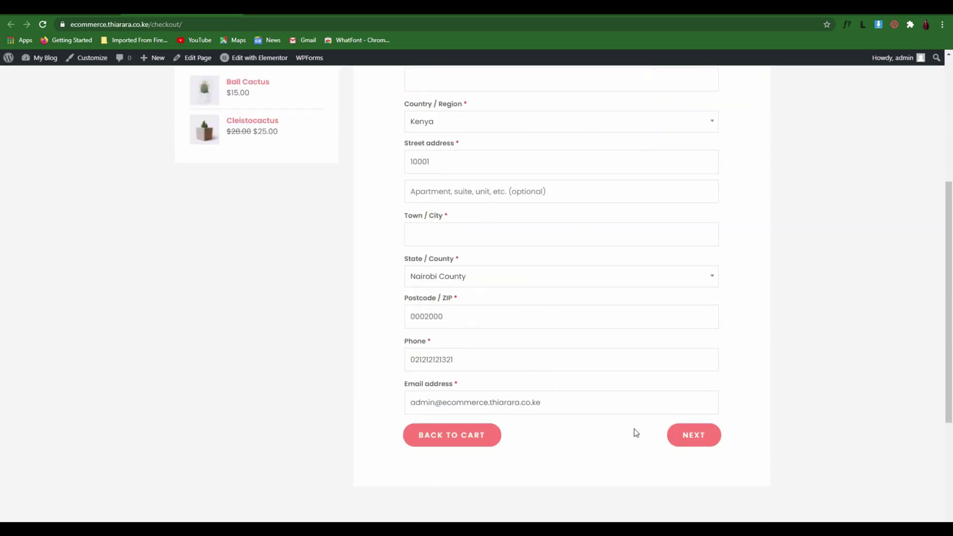
scroll(591, 405, up, 1)
scroll(536, 343, up, 2)
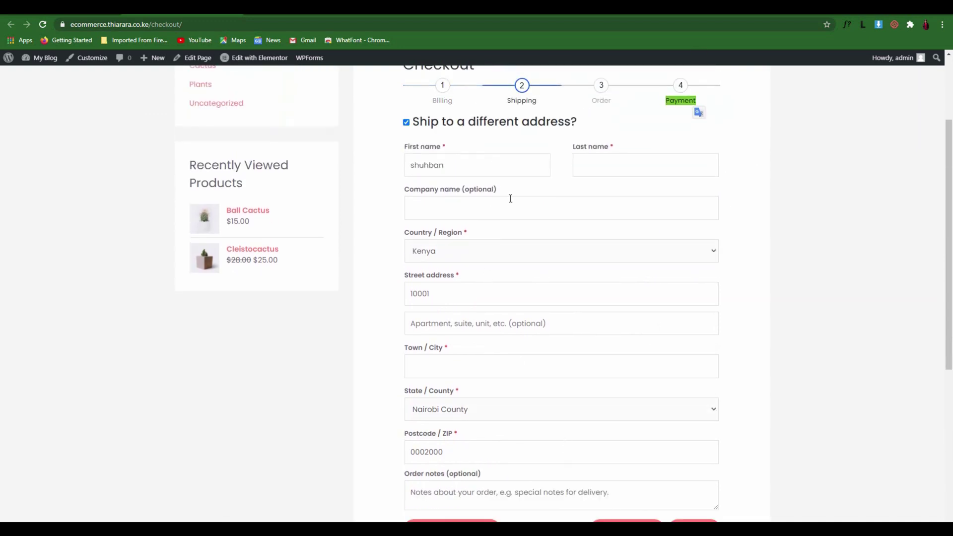
scroll(538, 341, down, 2)
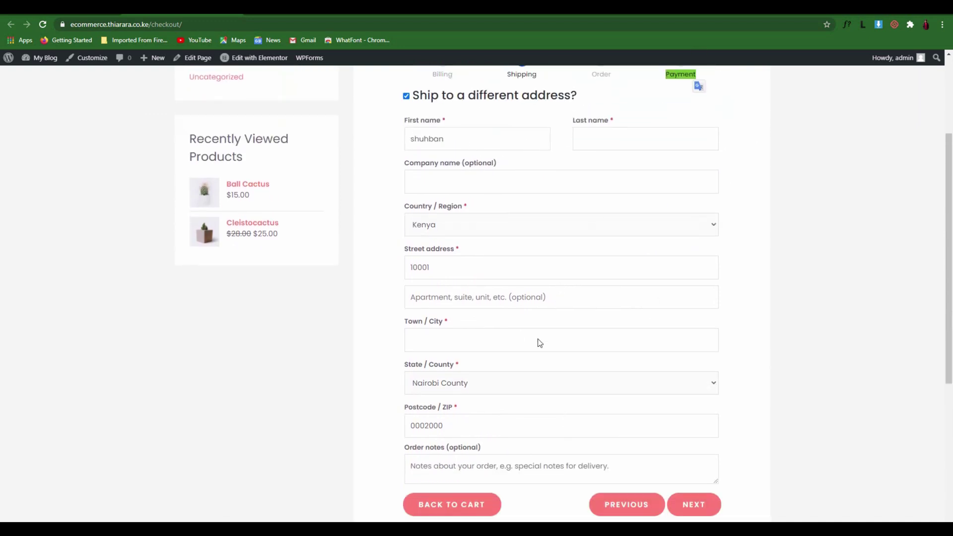
click(707, 441)
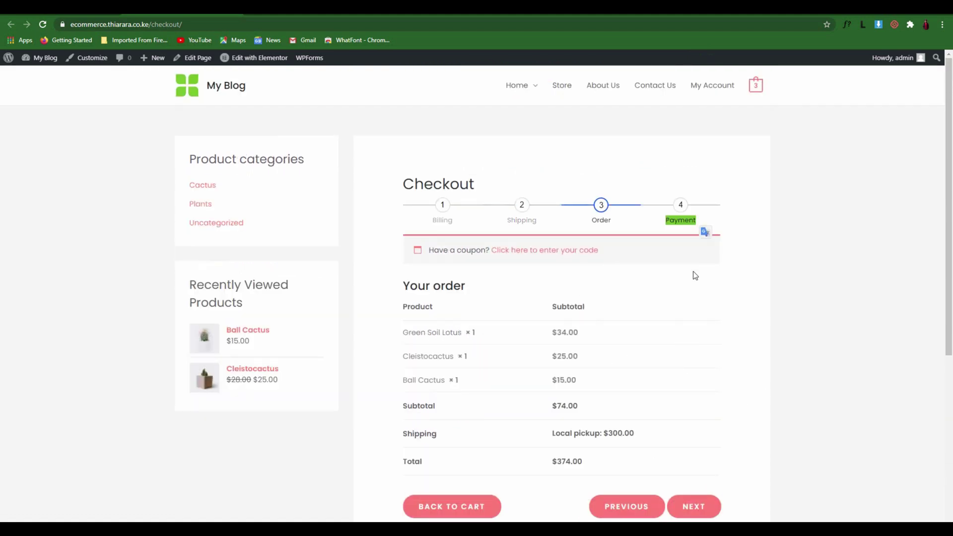
scroll(687, 511, down, 2)
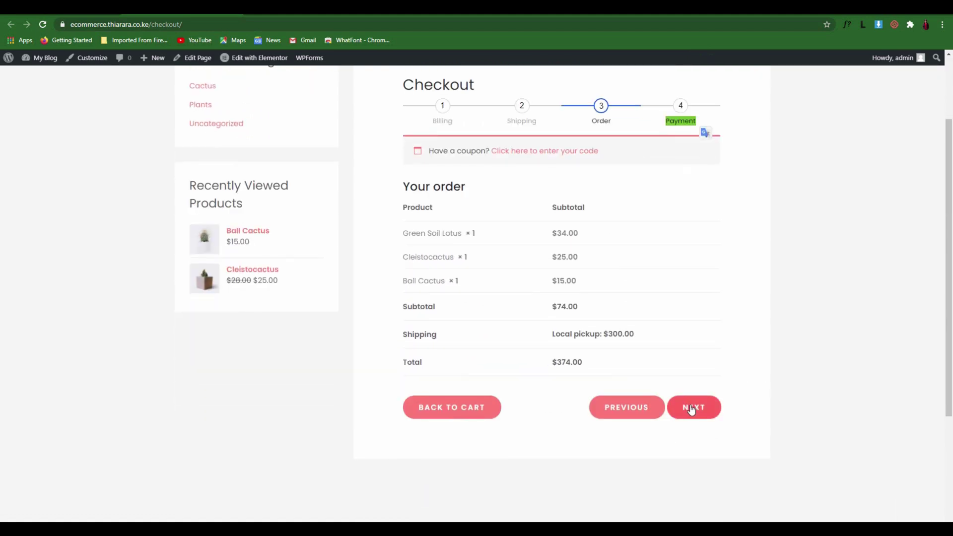
click(692, 409)
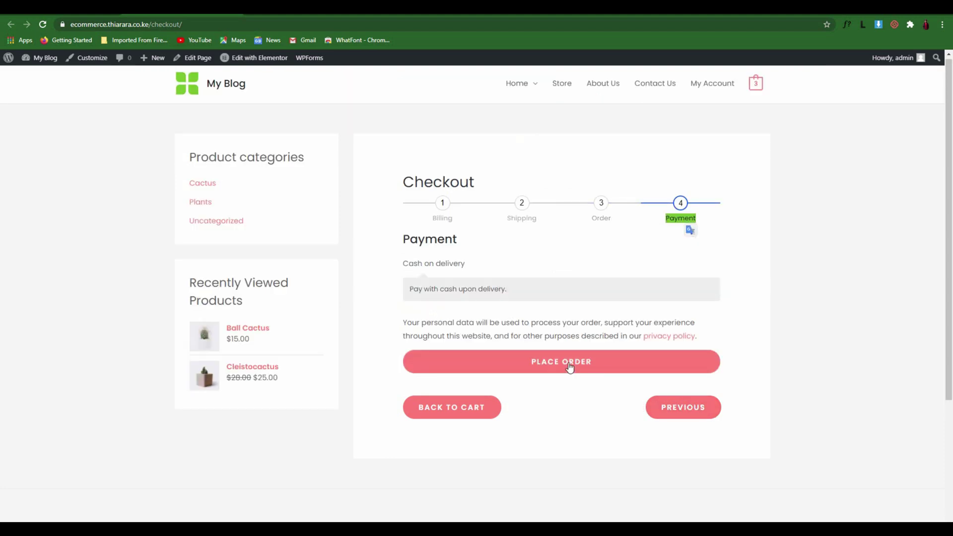
Step: Go back from Payment to the Billing step and compare the multi-step layout with the one-page checkout
click(665, 410)
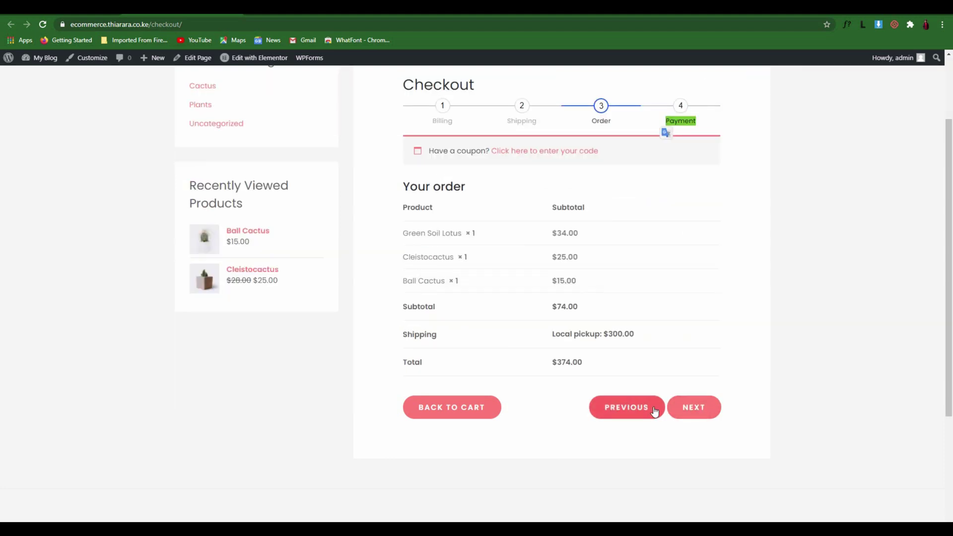
click(628, 410)
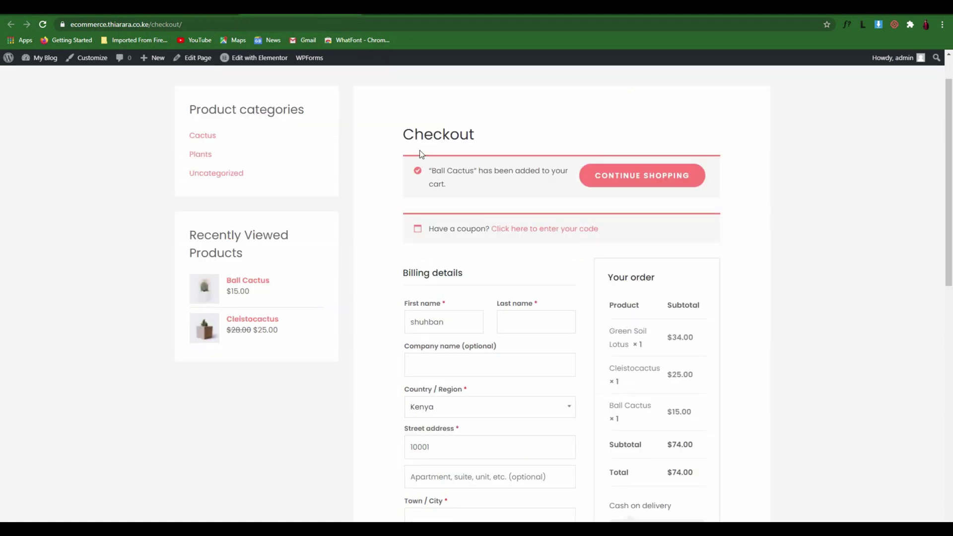
scroll(574, 204, down, 8)
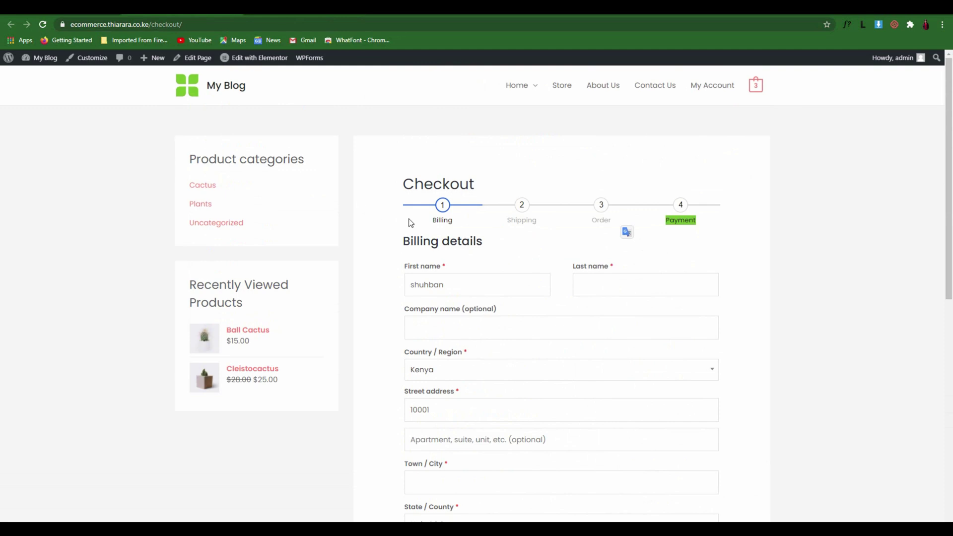
drag(403, 183, 704, 255)
click(704, 255)
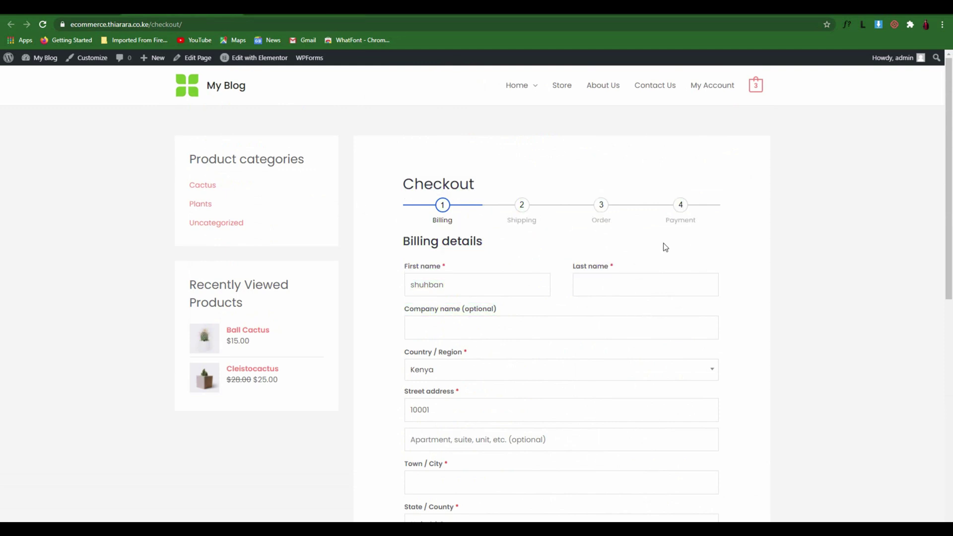
scroll(647, 268, down, 5)
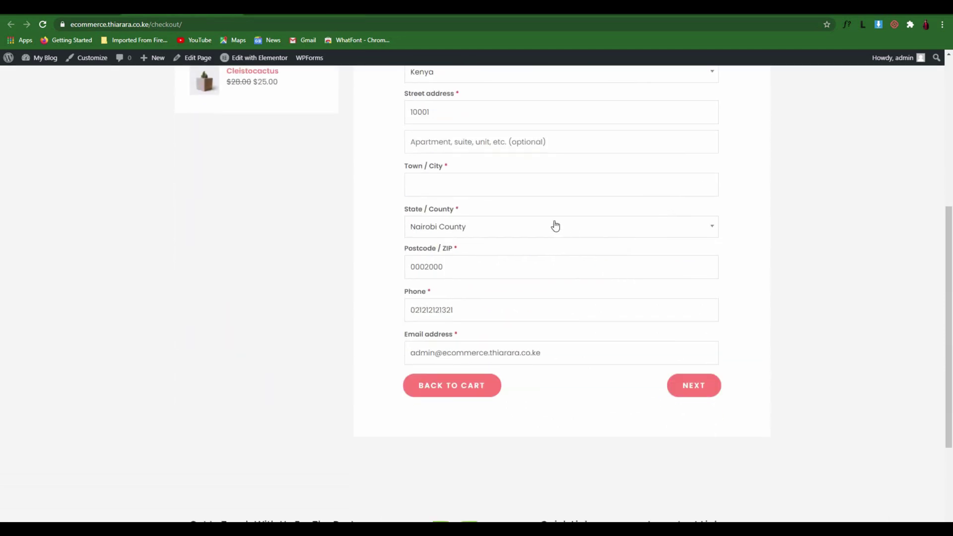
scroll(360, 189, up, 6)
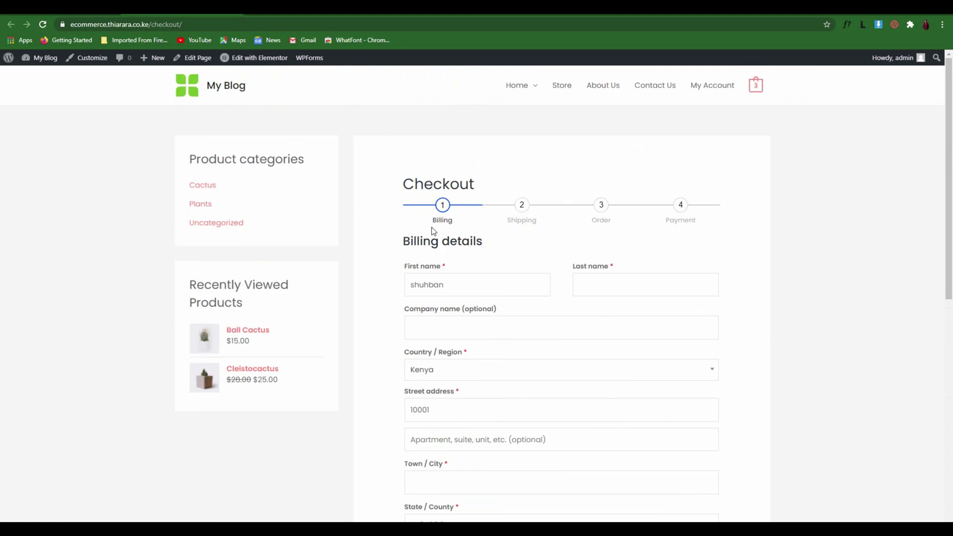
Step: Review the Billing details fields, including the email address, phone and optional company name
scroll(433, 231, down, 1)
scroll(435, 229, down, 4)
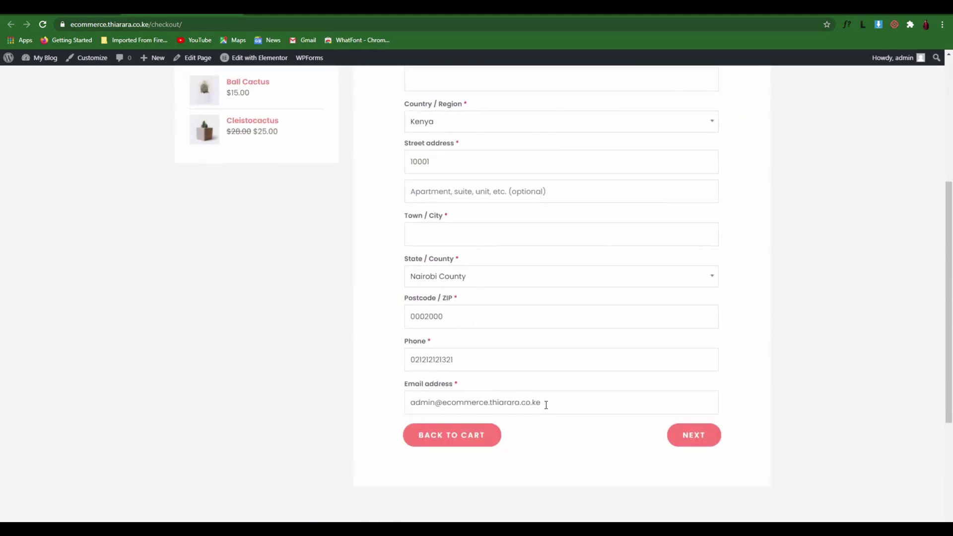
drag(547, 404, 412, 390)
drag(451, 362, 415, 360)
scroll(481, 360, up, 3)
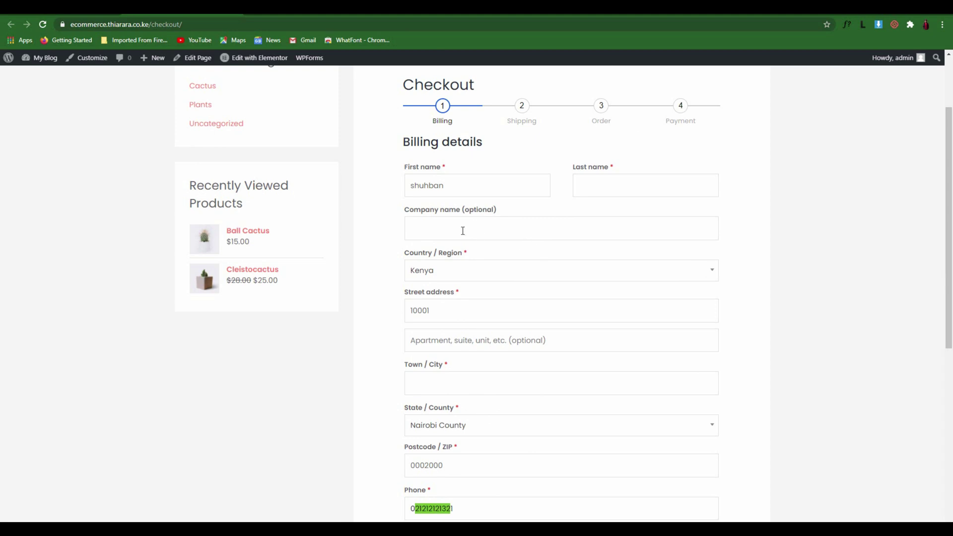
click(415, 219)
scroll(464, 283, down, 2)
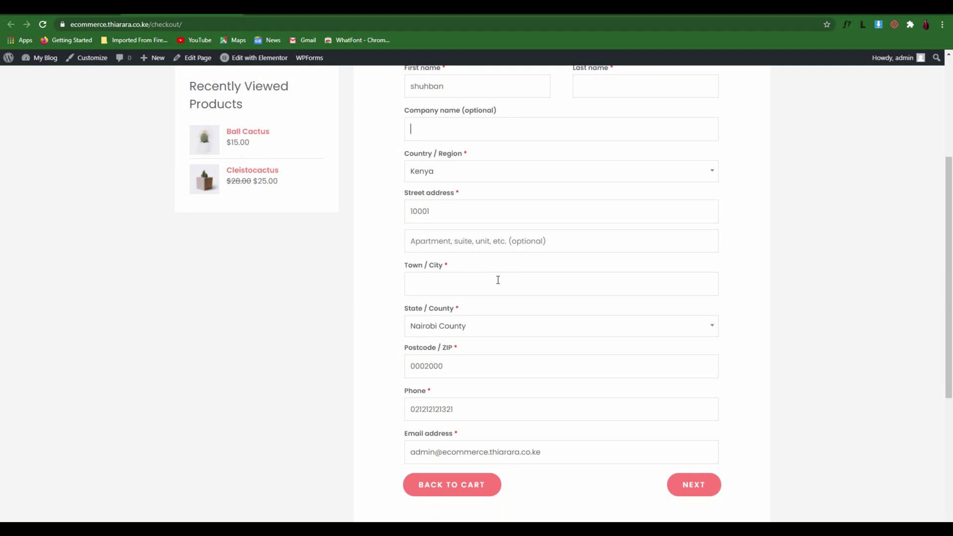
Step: Advance to the Shipping step and toggle shipping to a different address off and back on to inspect its fields
key(Return)
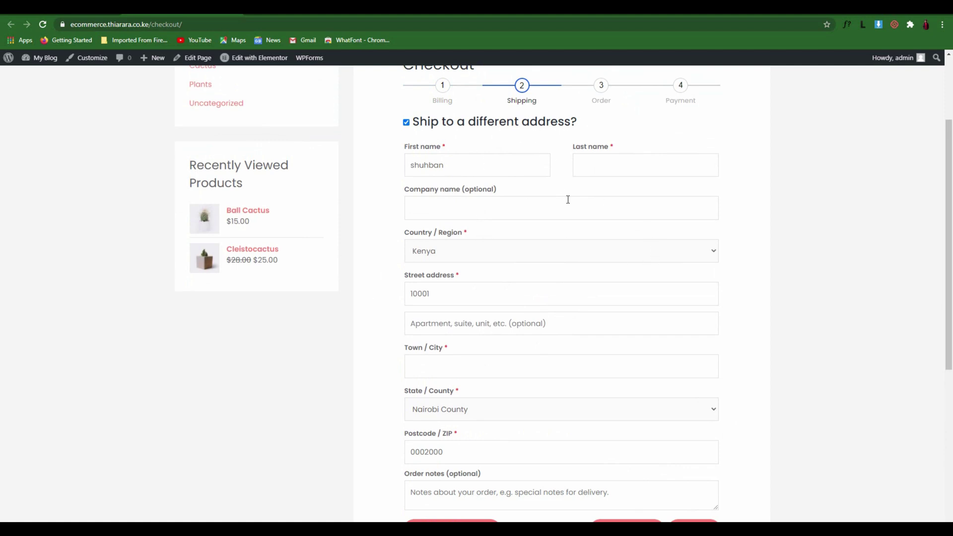
click(407, 122)
click(406, 123)
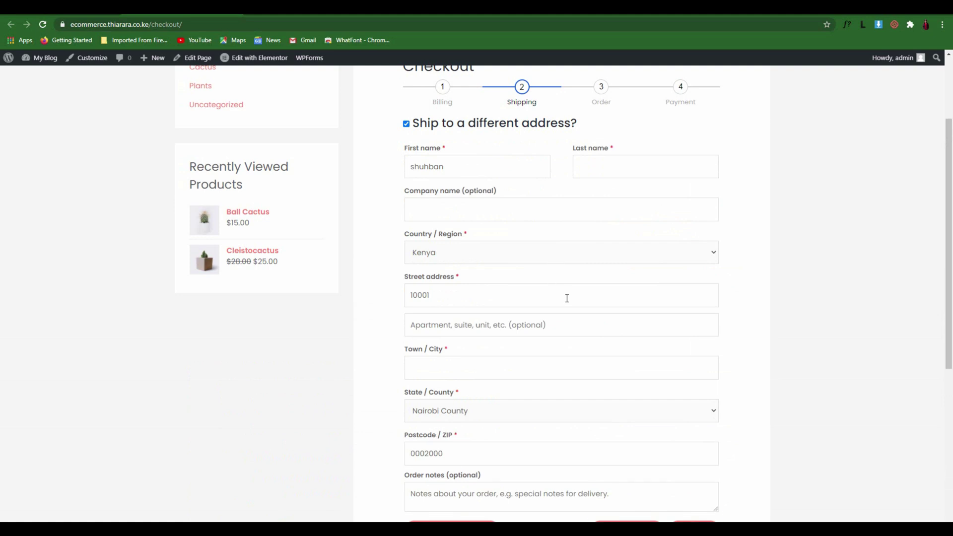
scroll(596, 328, down, 2)
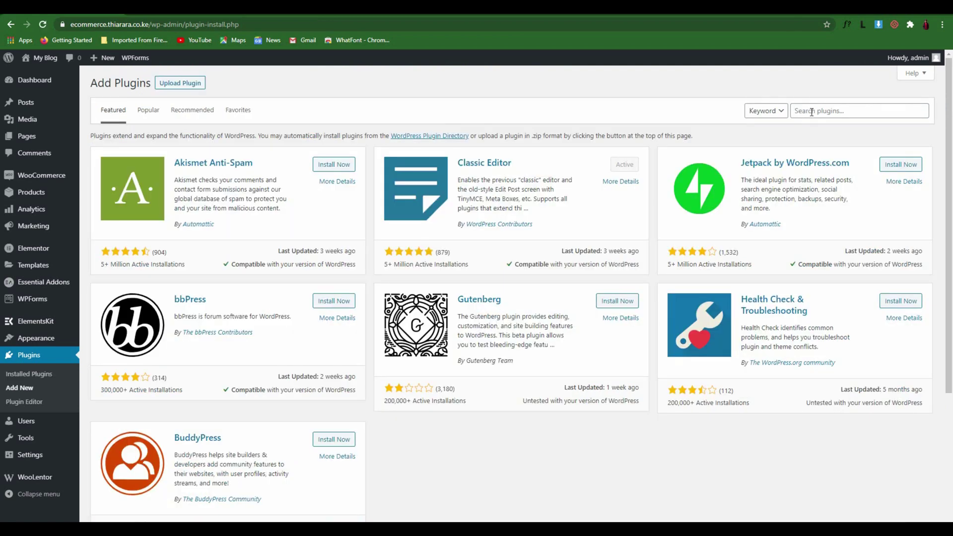
Step: Search the plugin directory for "WooCommerce checkout field editor" and examine the author and reviews of ThemeHigh's Checkout Field Editor
click(812, 112)
text(WooCommerce checkout field editor)
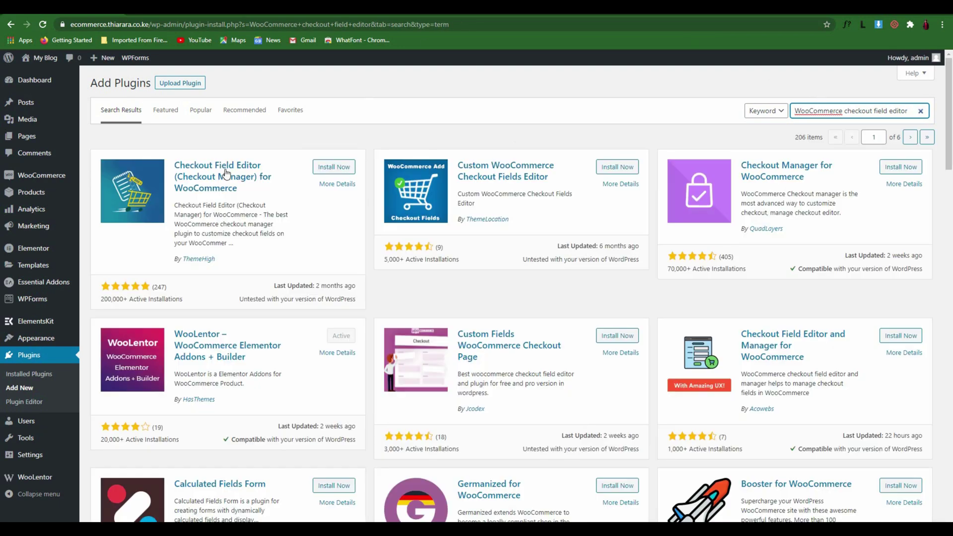
drag(175, 164, 218, 175)
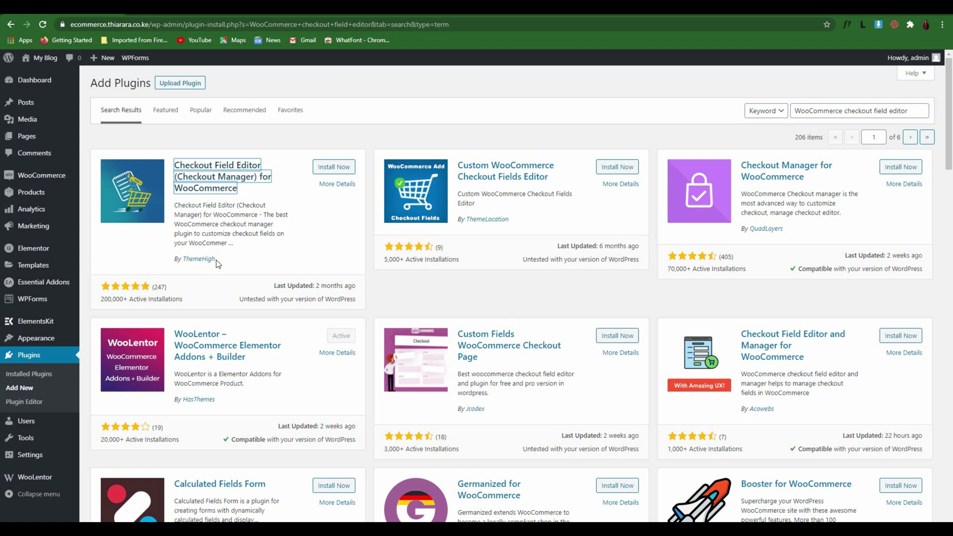
drag(218, 260, 189, 295)
click(189, 295)
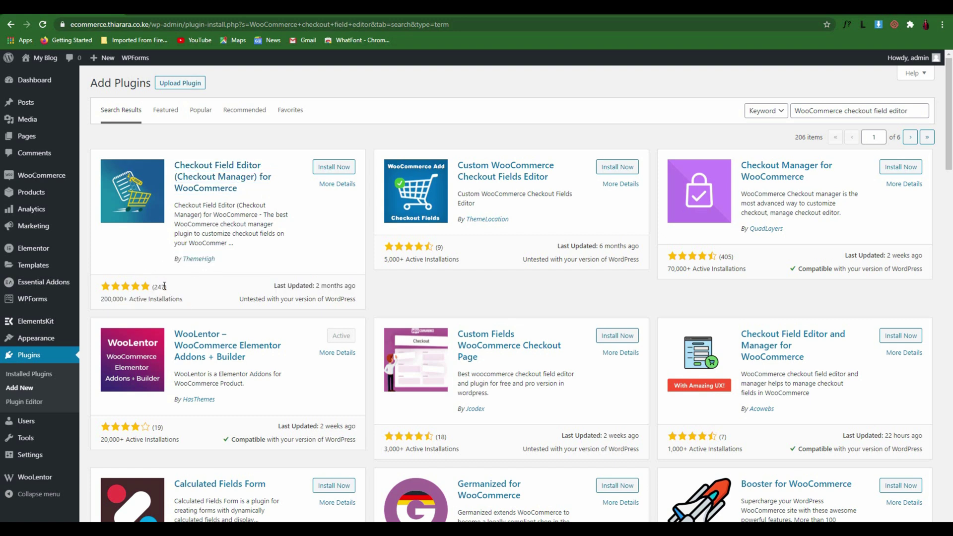
double_click(158, 287)
click(169, 289)
Step: Install and activate the Checkout Field Editor (Checkout Manager) for WooCommerce plugin by ThemeHigh
click(329, 171)
drag(271, 289, 357, 289)
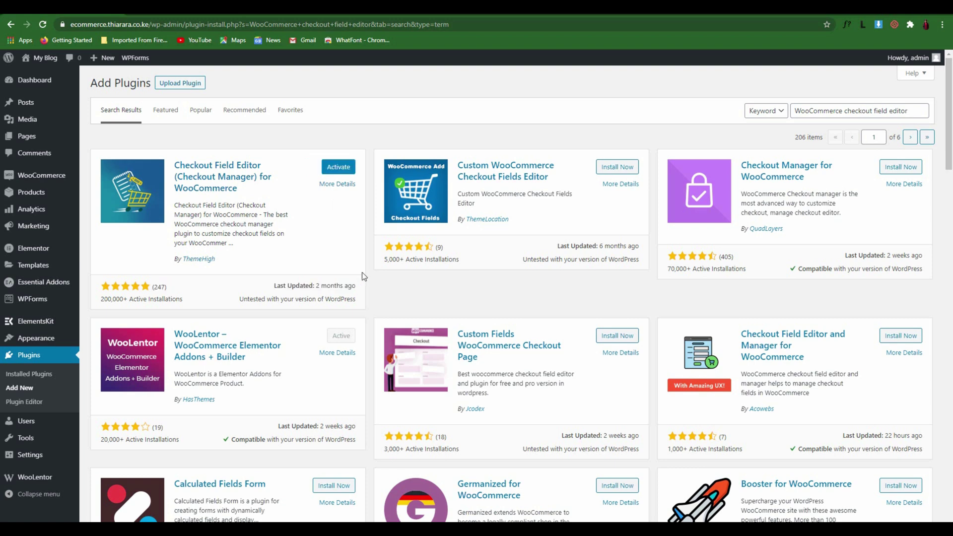
click(340, 169)
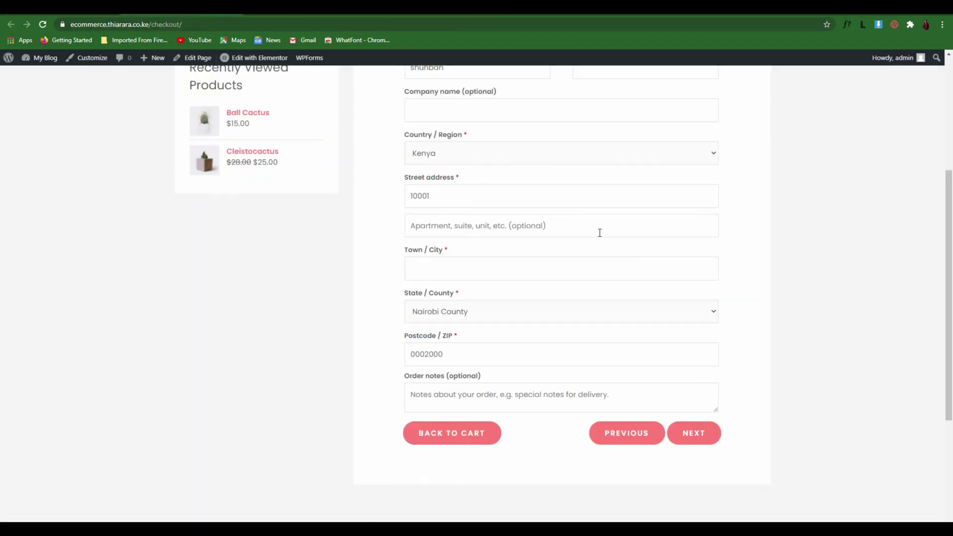
Step: Look over the form fields in the checkout's Shipping and Billing steps
scroll(581, 239, up, 6)
scroll(506, 238, down, 5)
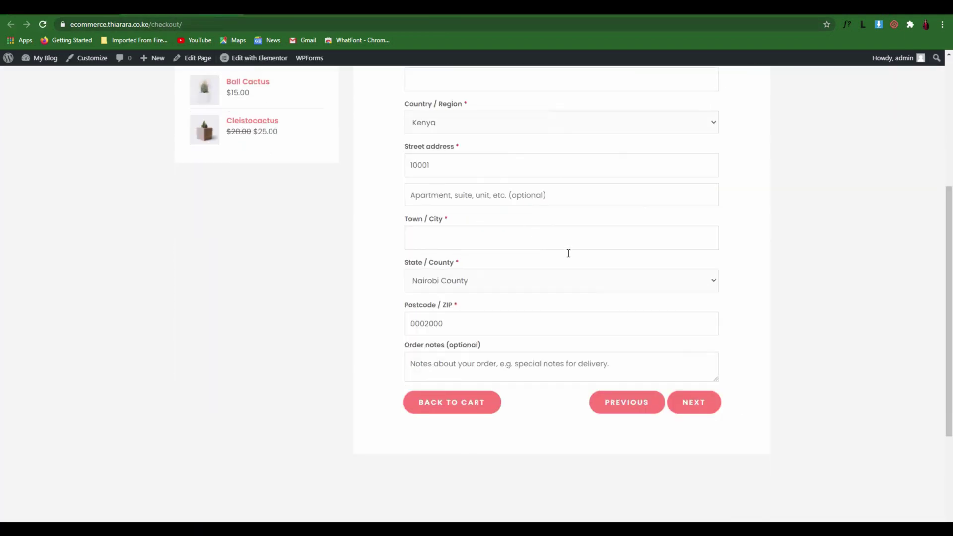
scroll(530, 251, up, 3)
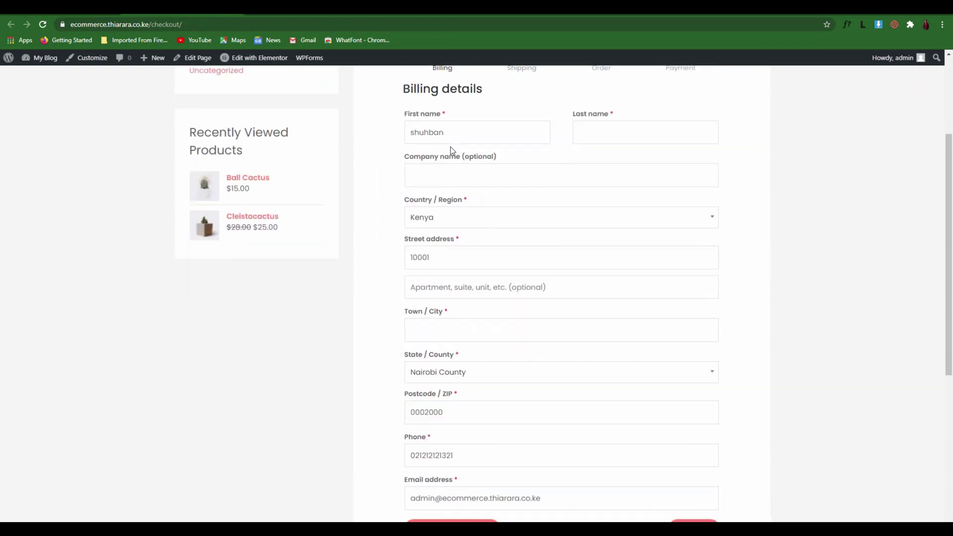
scroll(450, 149, up, 1)
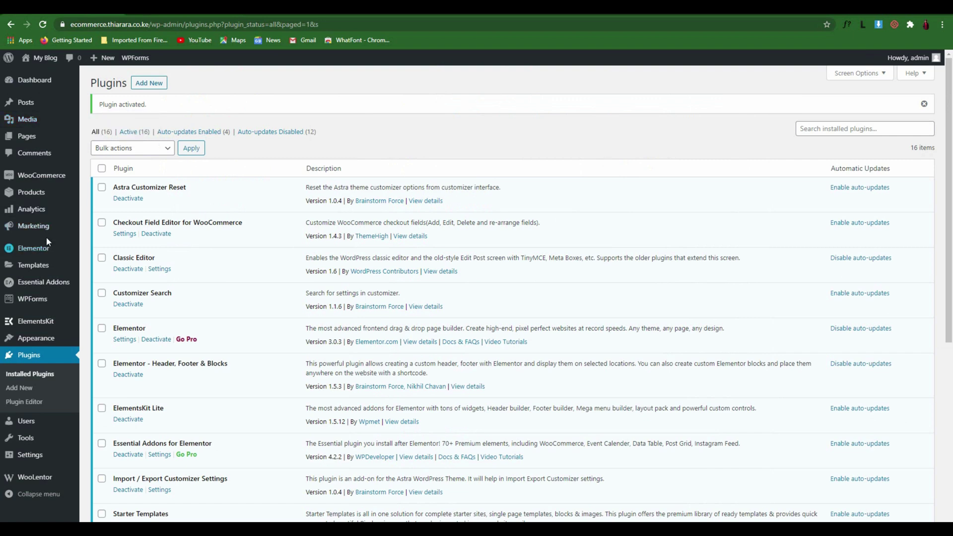
Step: Open the WooCommerce Multi-Step Checkout general settings and compare them with the step labels on the checkout page
mouse_move(54, 184)
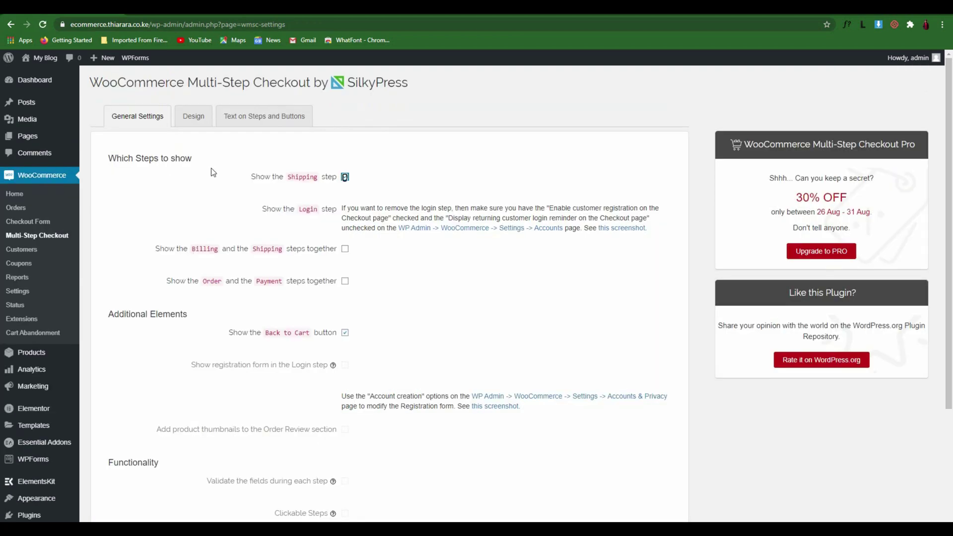
click(176, 16)
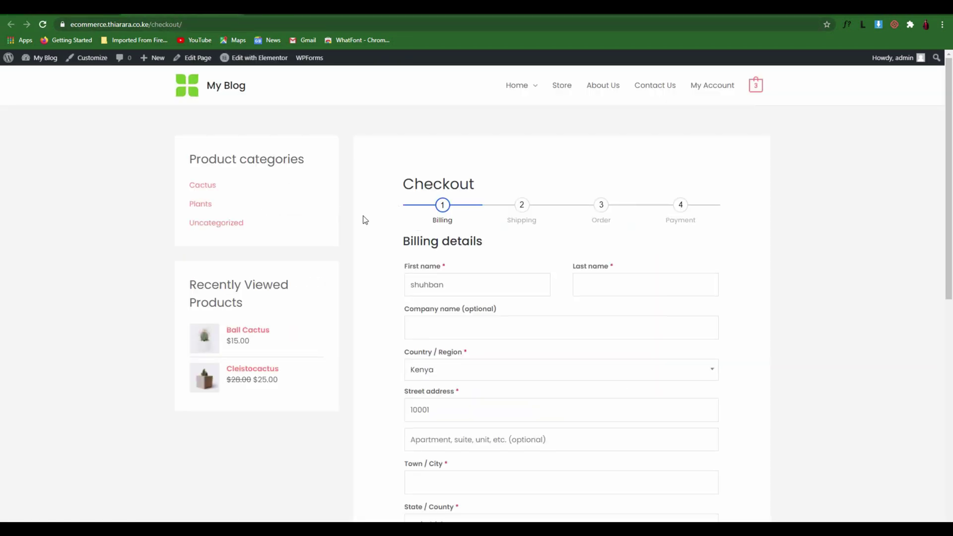
drag(711, 221, 409, 219)
click(397, 216)
key(ctrl+shift+Tab)
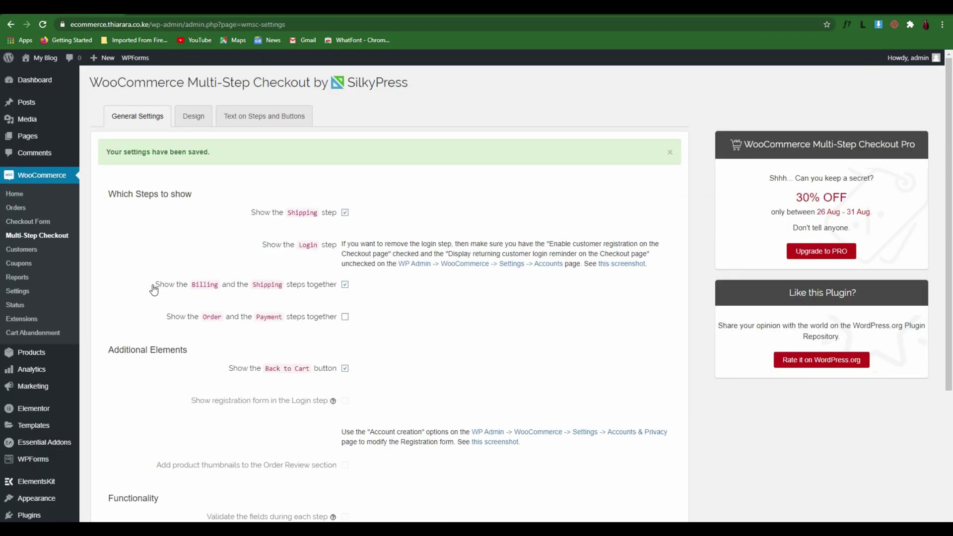
Step: Check the setting that shows the Billing and Shipping steps together and reload the checkout page to apply it
drag(152, 286, 330, 290)
key(ctrl+Tab)
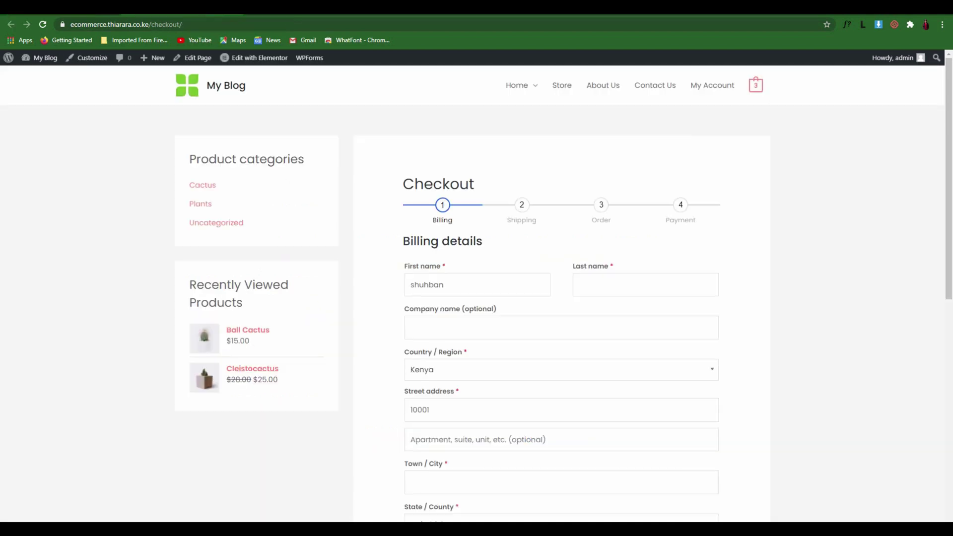
drag(545, 226, 425, 222)
scroll(511, 294, down, 6)
scroll(432, 251, up, 2)
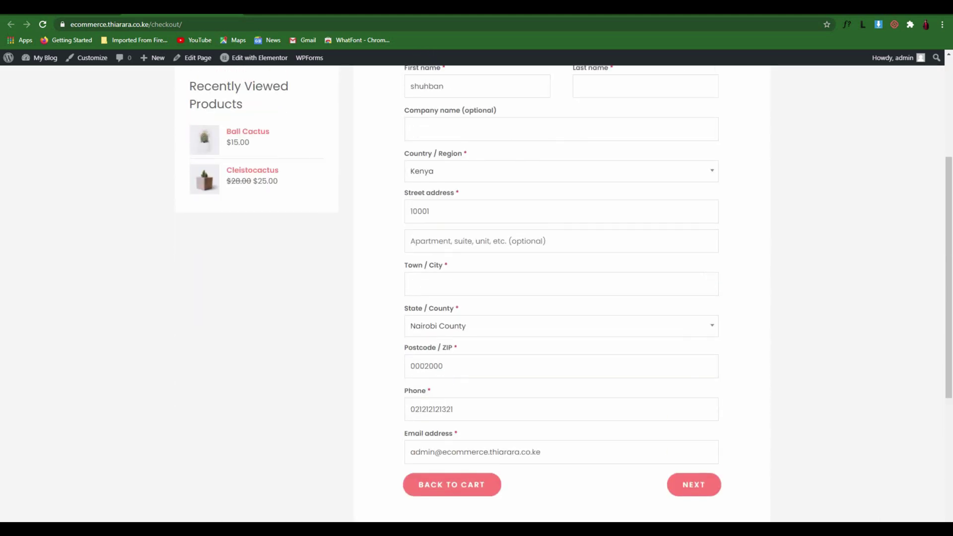
click(44, 25)
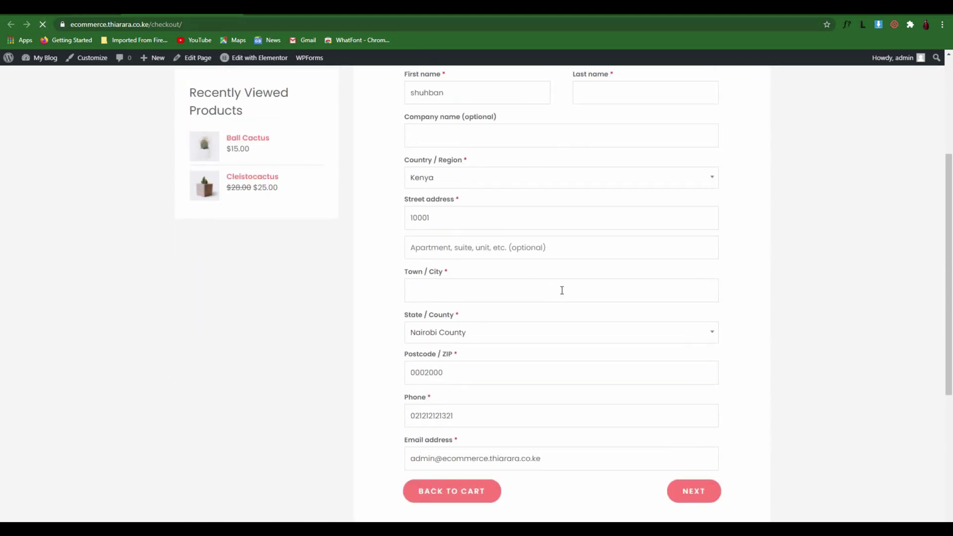
scroll(561, 289, up, 2)
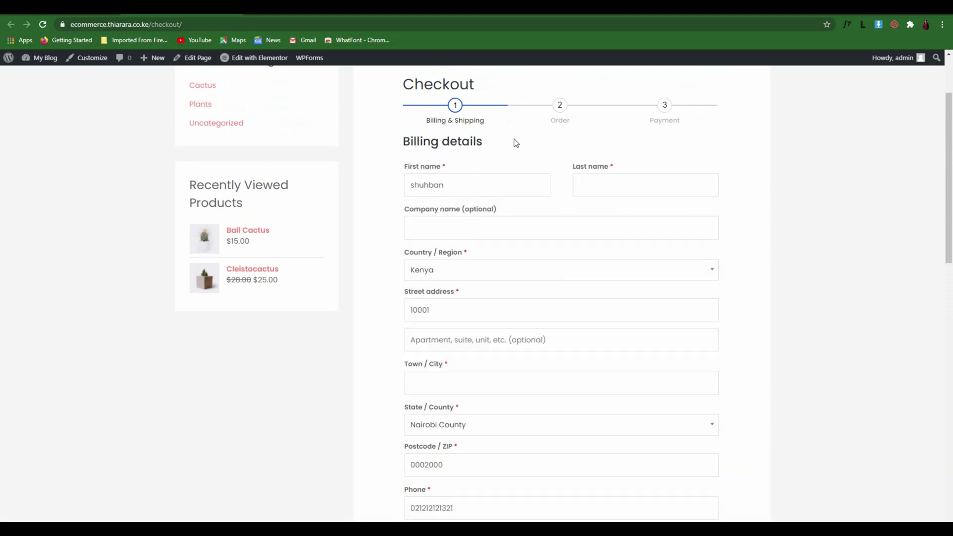
Step: Examine the combined Billing & Shipping step, including its label, billing fields and the section for a different shipping address
drag(487, 121, 458, 121)
click(472, 122)
triple_click(489, 123)
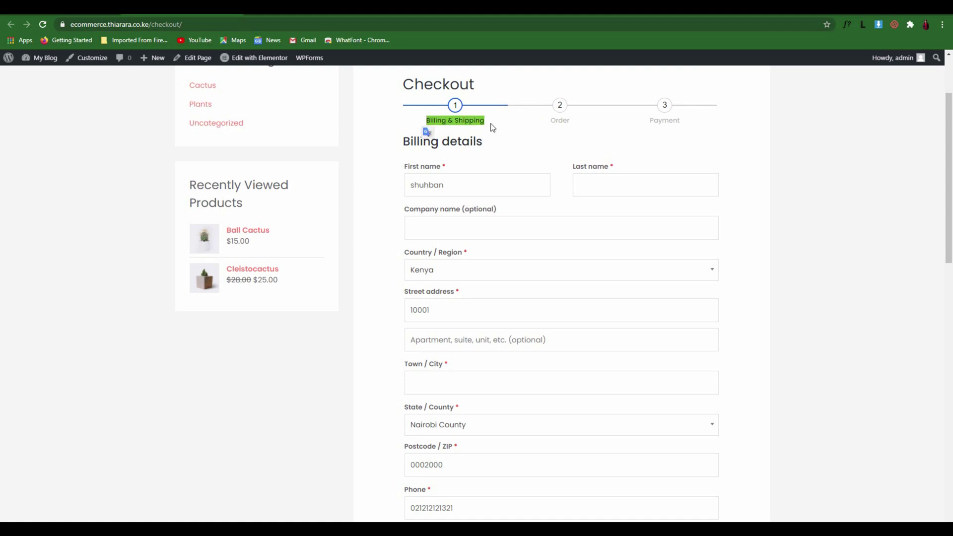
scroll(507, 183, down, 7)
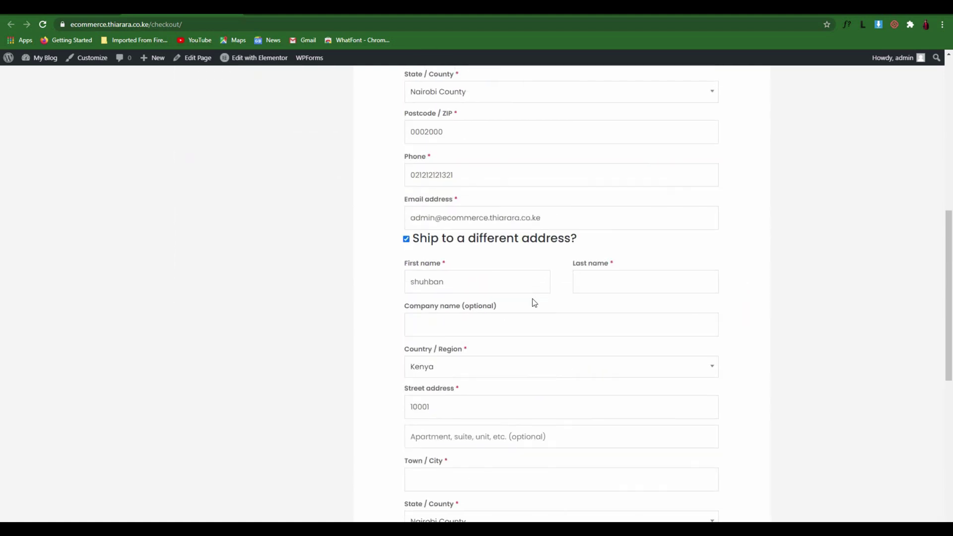
scroll(516, 227, down, 4)
scroll(455, 341, up, 5)
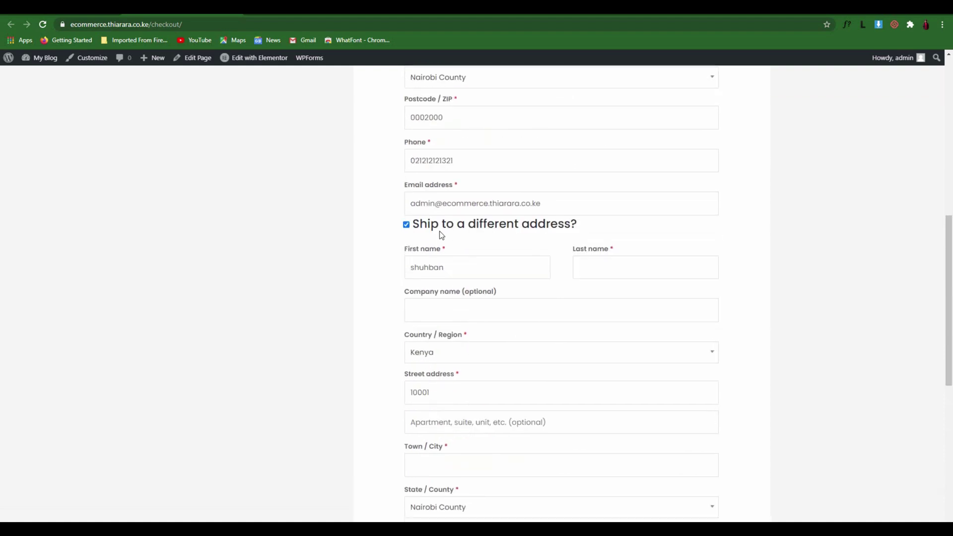
scroll(462, 259, up, 7)
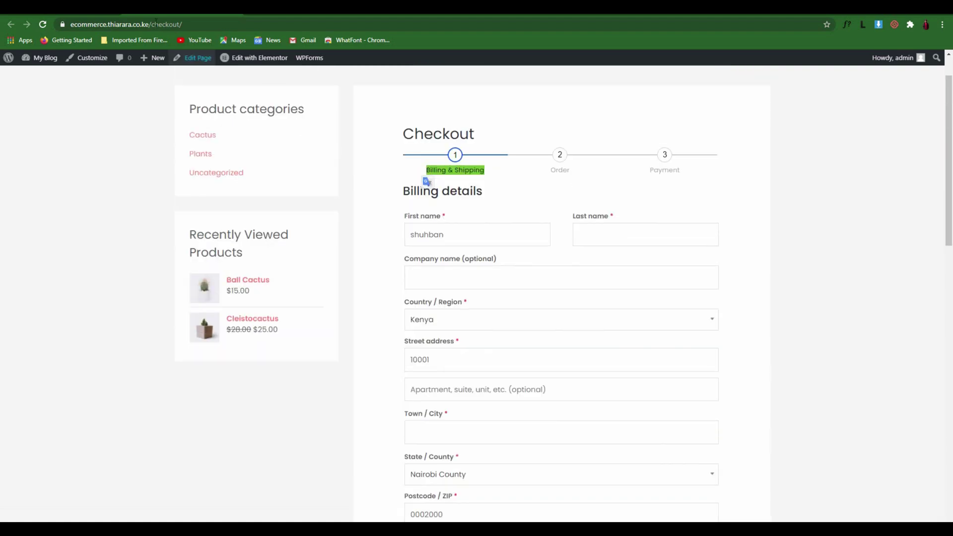
Step: Turn off showing the Billing and Shipping steps together and save the Multi-Step Checkout settings
key(ctrl+Tab)
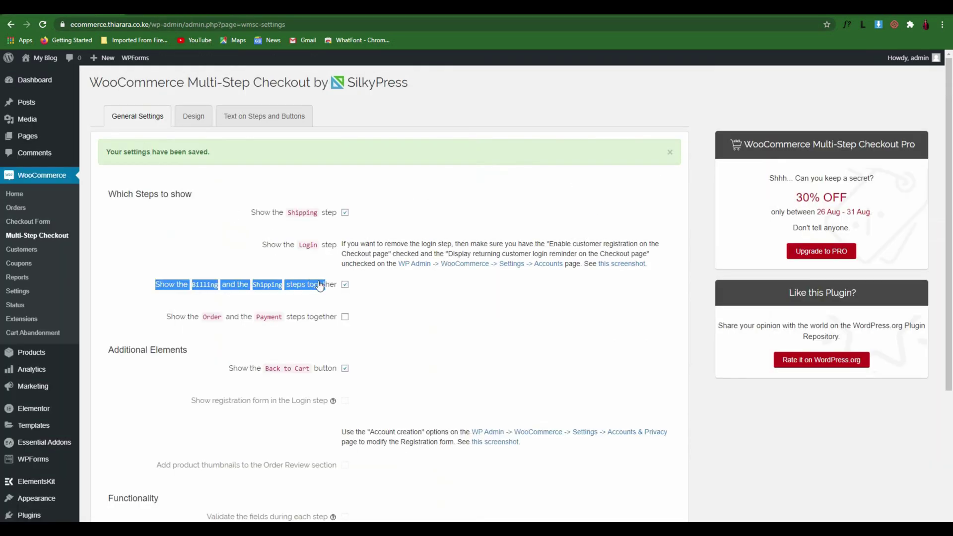
click(345, 284)
scroll(392, 298, down, 4)
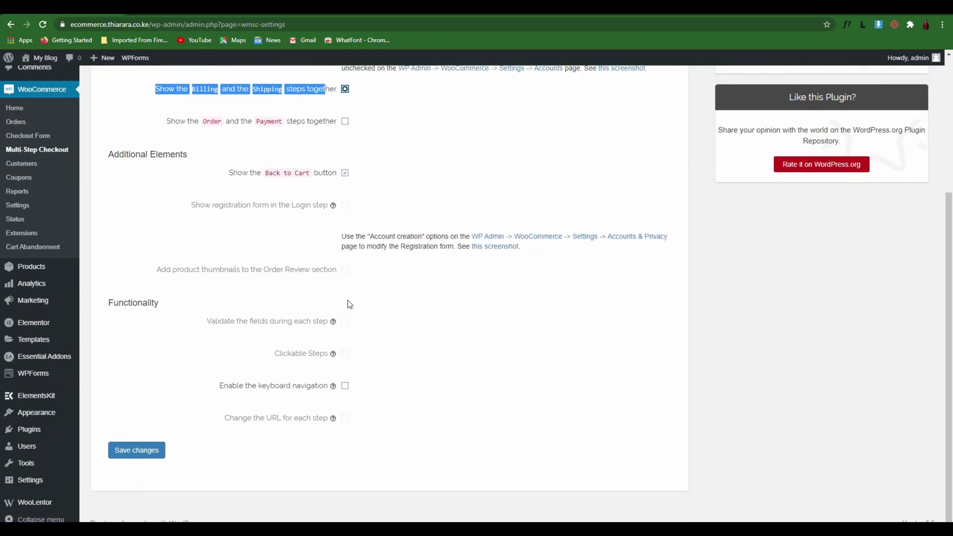
click(144, 450)
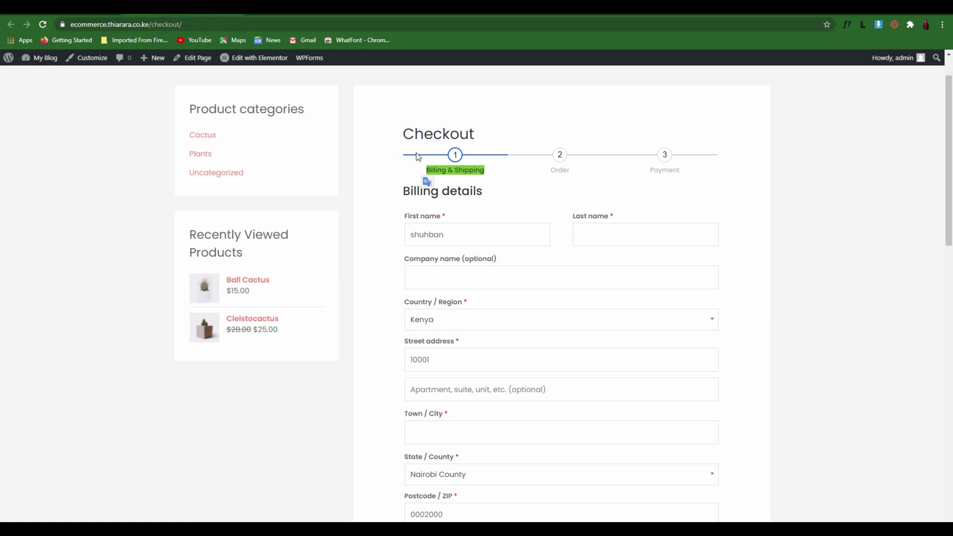
Step: Examine the colour of the active step's line and circle in the checkout progress indicator
click(399, 162)
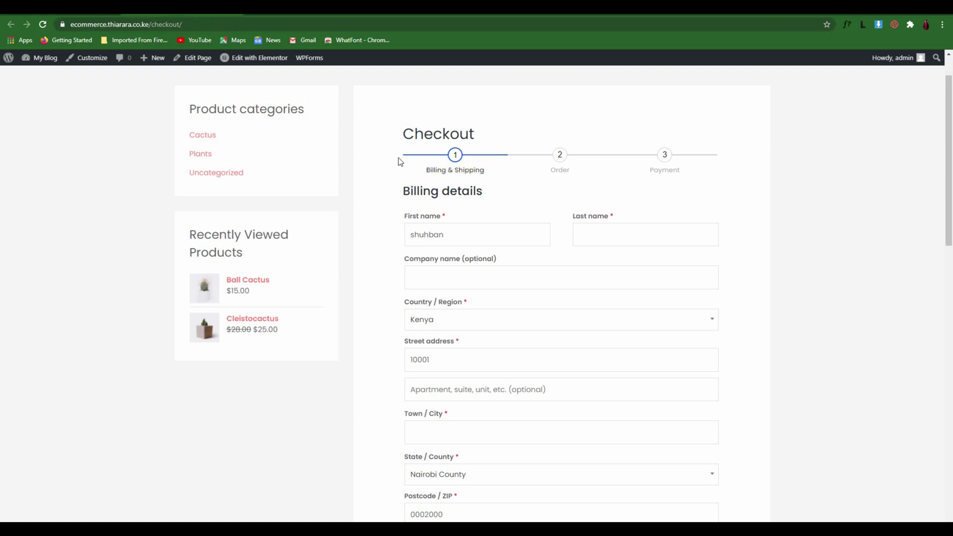
drag(402, 162, 456, 158)
click(503, 173)
drag(510, 161, 421, 161)
click(405, 169)
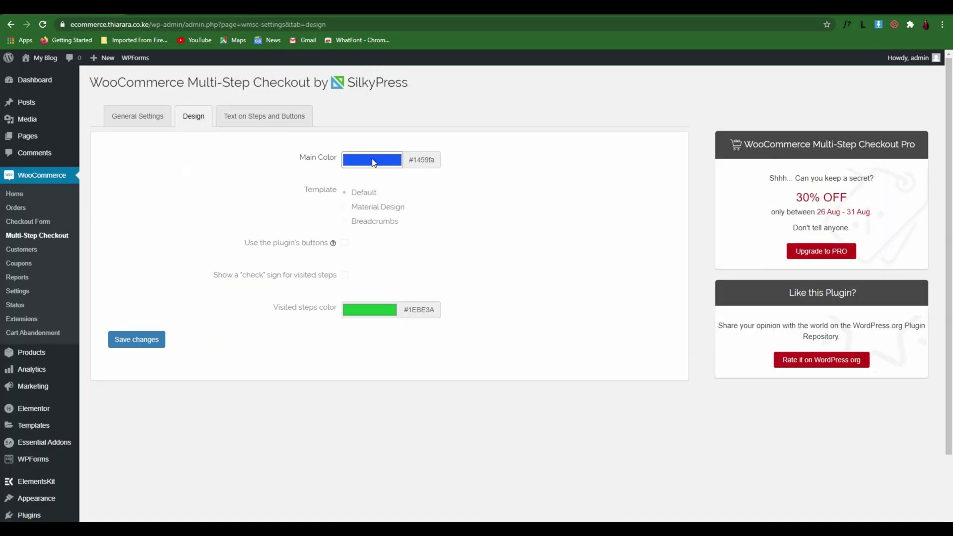
Step: Set the Multi-Step Checkout design's main color to pink #f4106b and save the changes
click(374, 162)
drag(409, 248, 390, 248)
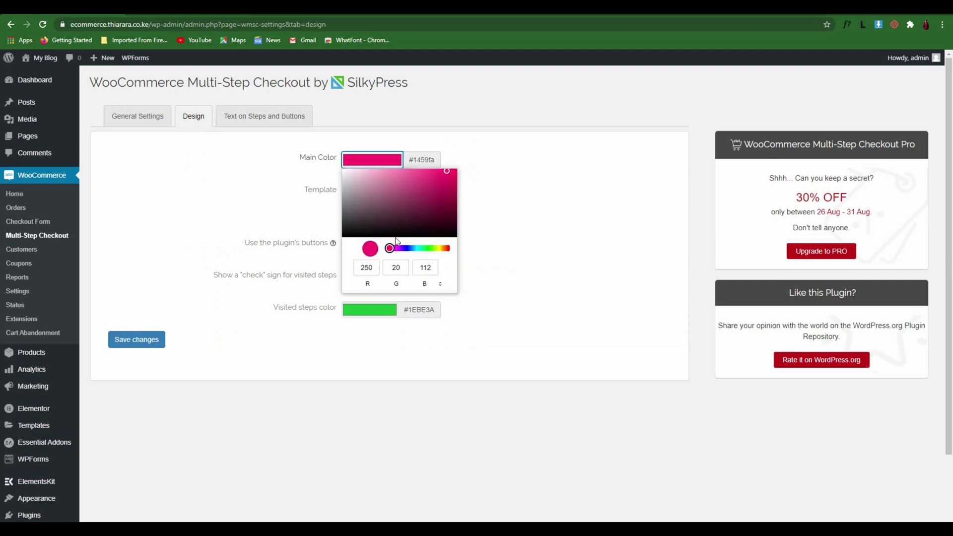
click(151, 336)
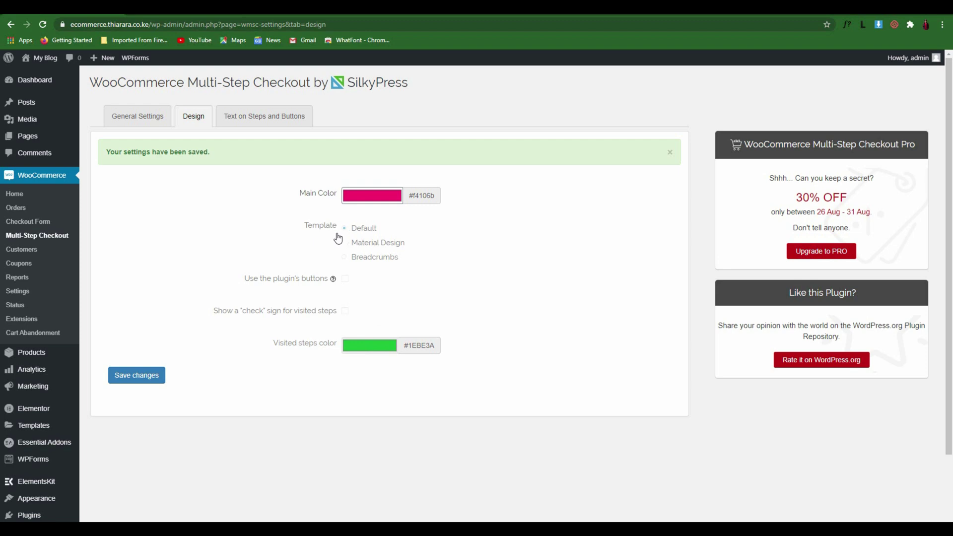
Step: Return to the checkout page and advance from Billing to Shipping to check the step indicator's new colour
click(53, 15)
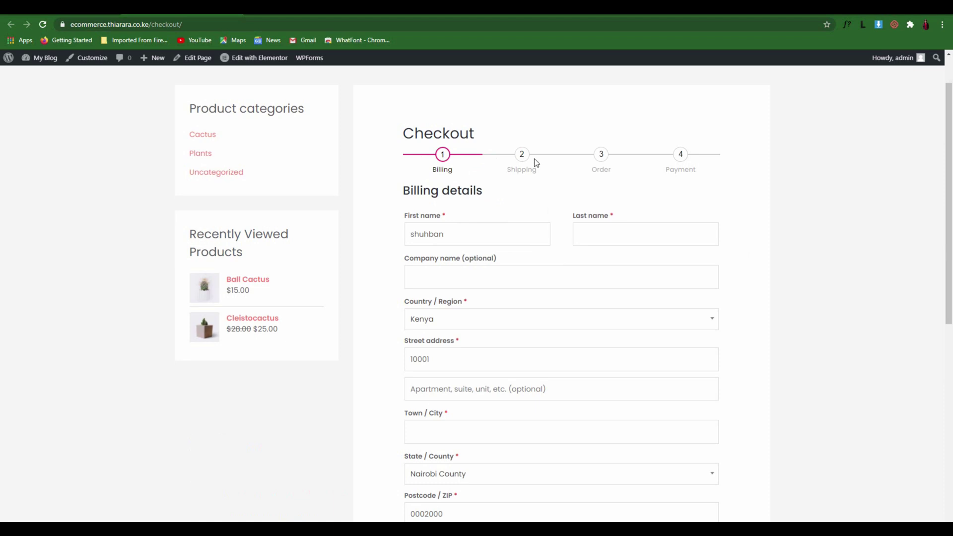
scroll(579, 289, down, 3)
click(701, 490)
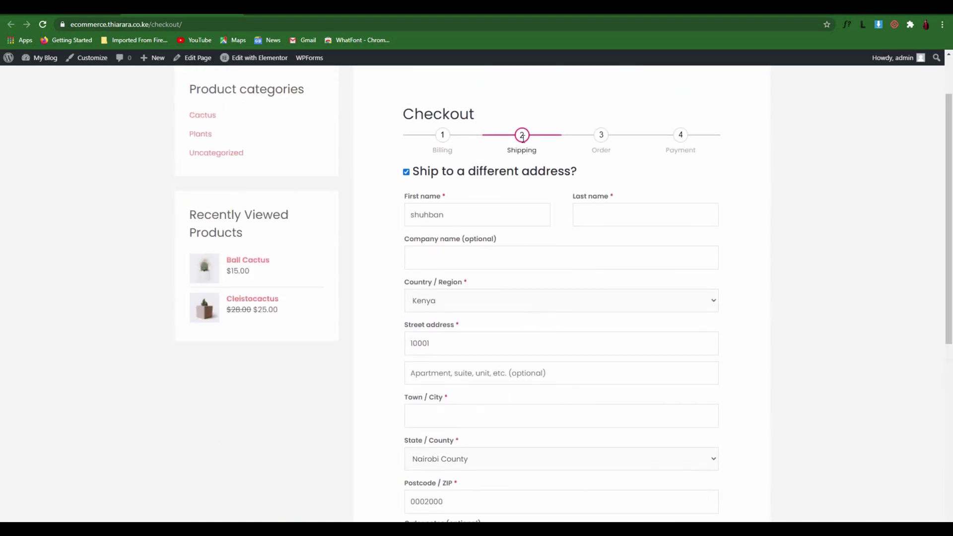
scroll(581, 396, down, 4)
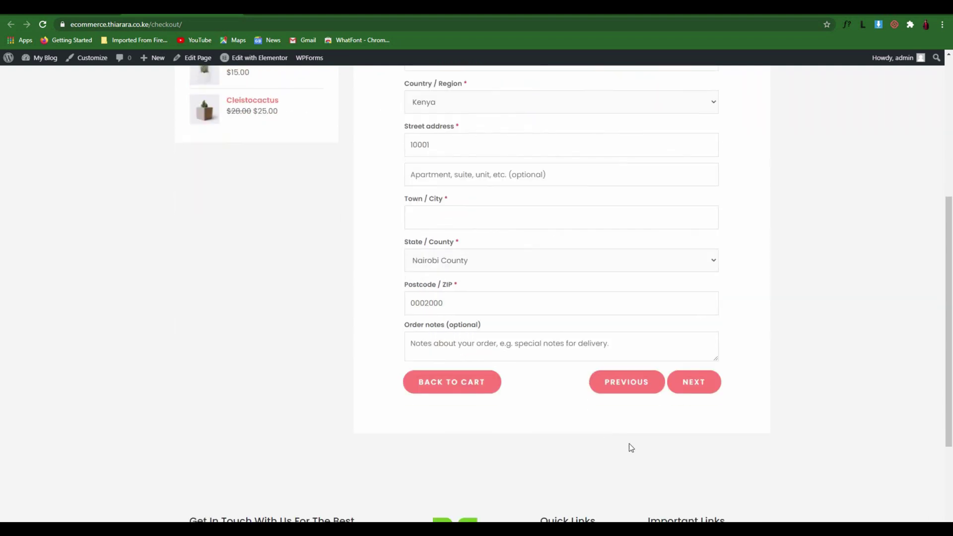
Step: Go back to the Billing step of checkout, and review and save the Multi-Step Checkout labels for steps and buttons
click(626, 390)
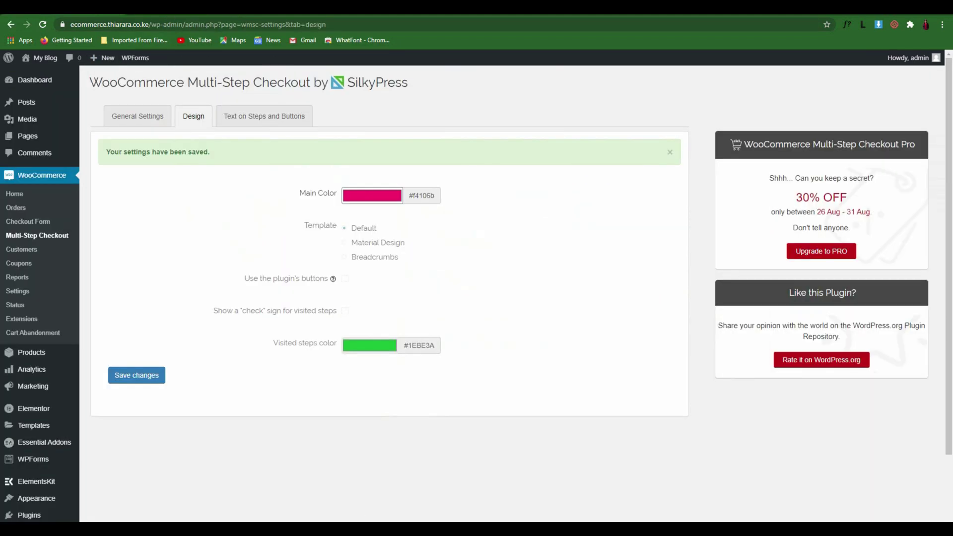
click(252, 117)
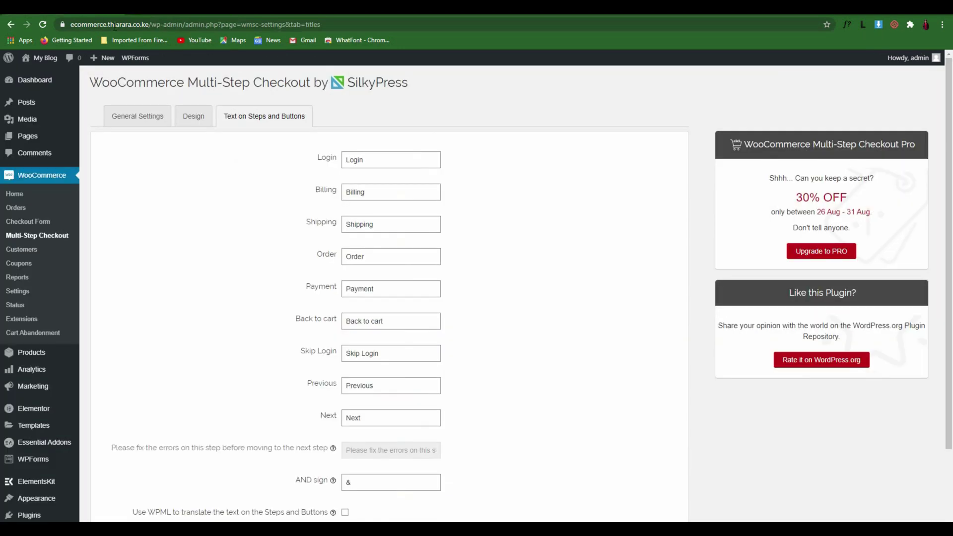
drag(369, 158, 343, 159)
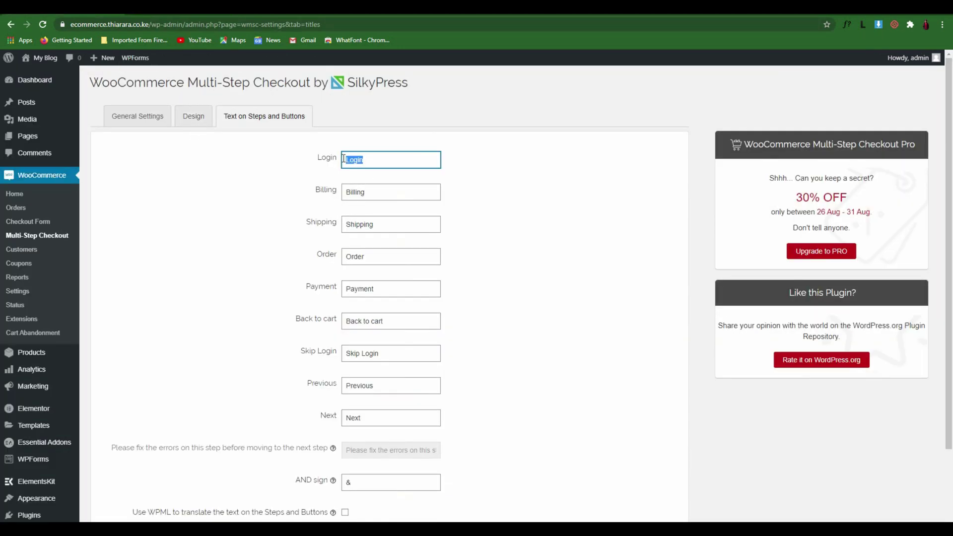
drag(377, 190, 345, 193)
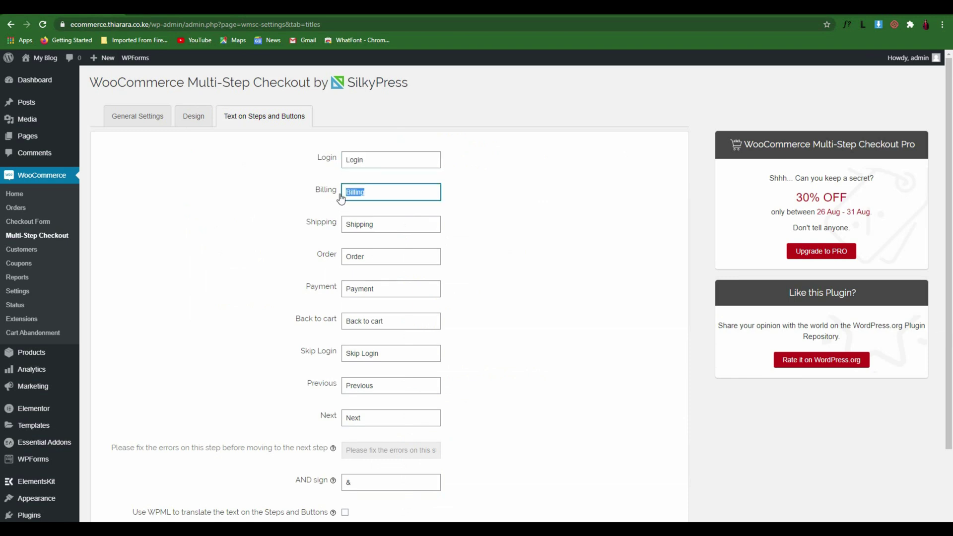
drag(383, 222, 335, 231)
scroll(334, 258, down, 2)
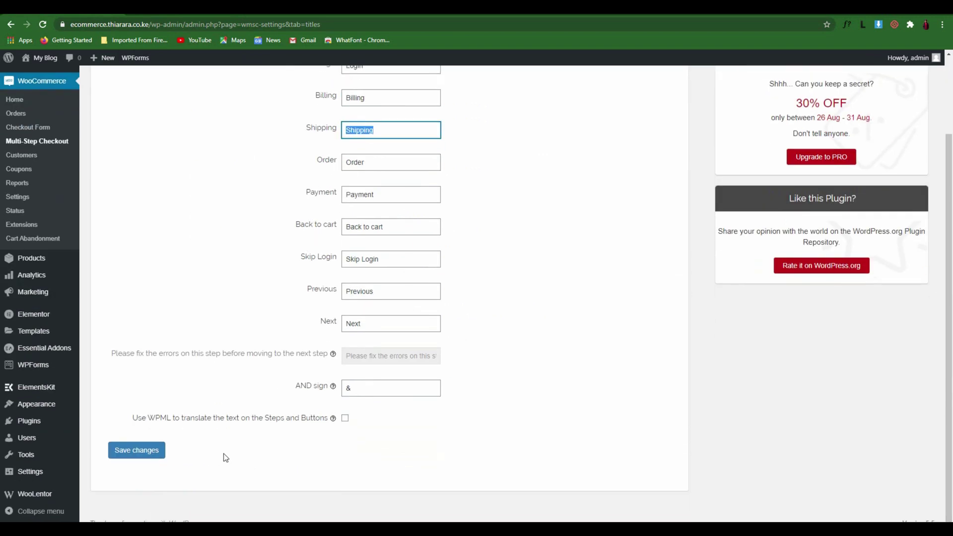
click(149, 452)
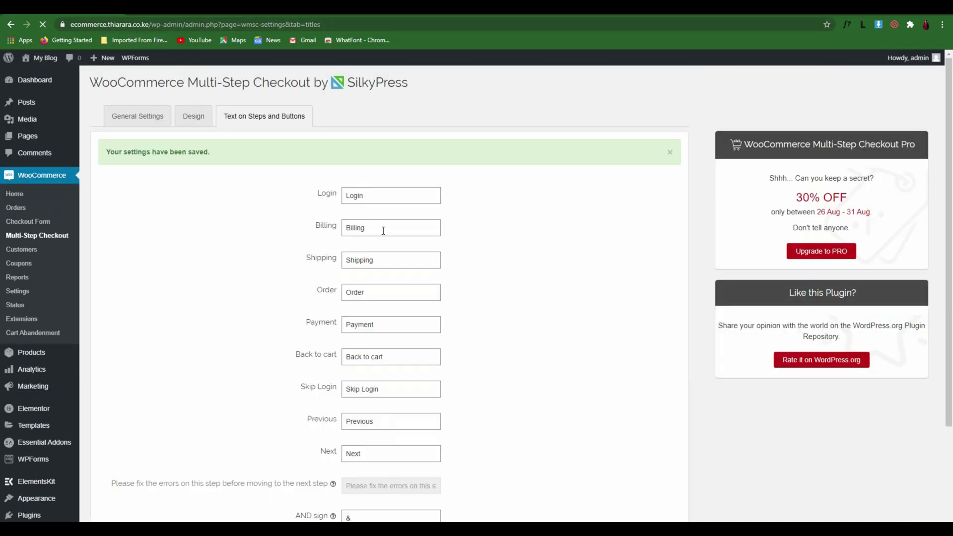
drag(383, 230, 331, 227)
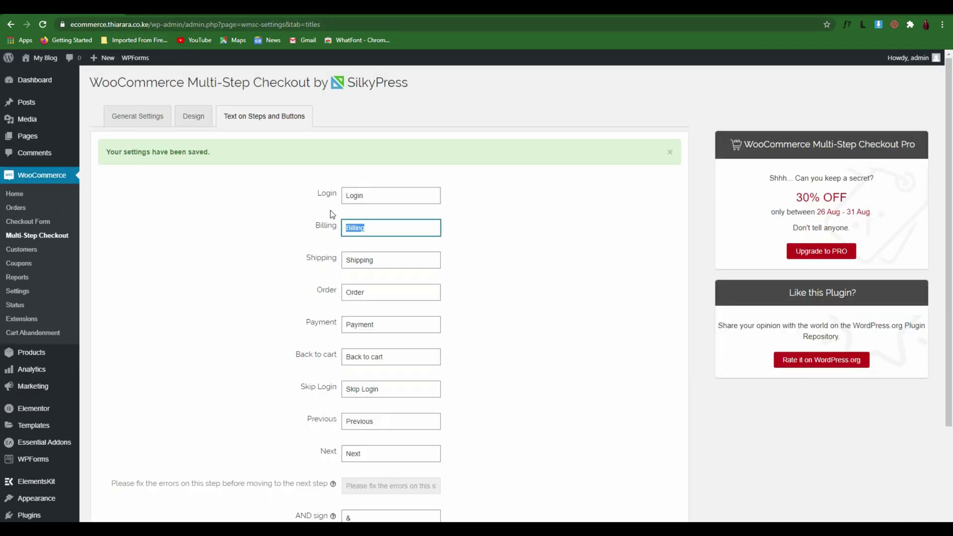
Step: Look through the Billing details fields on the checkout page
key(ctrl+Tab)
scroll(548, 244, up, 2)
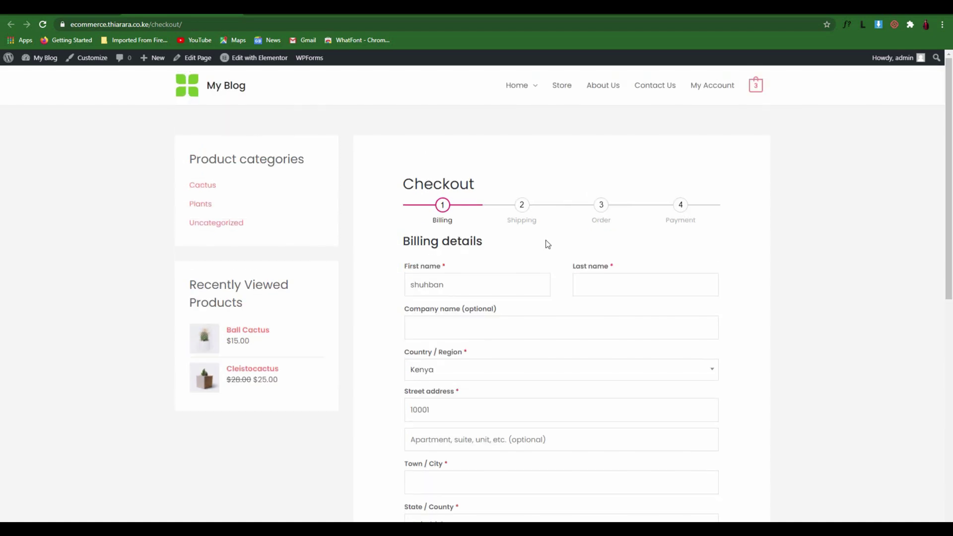
scroll(548, 249, down, 8)
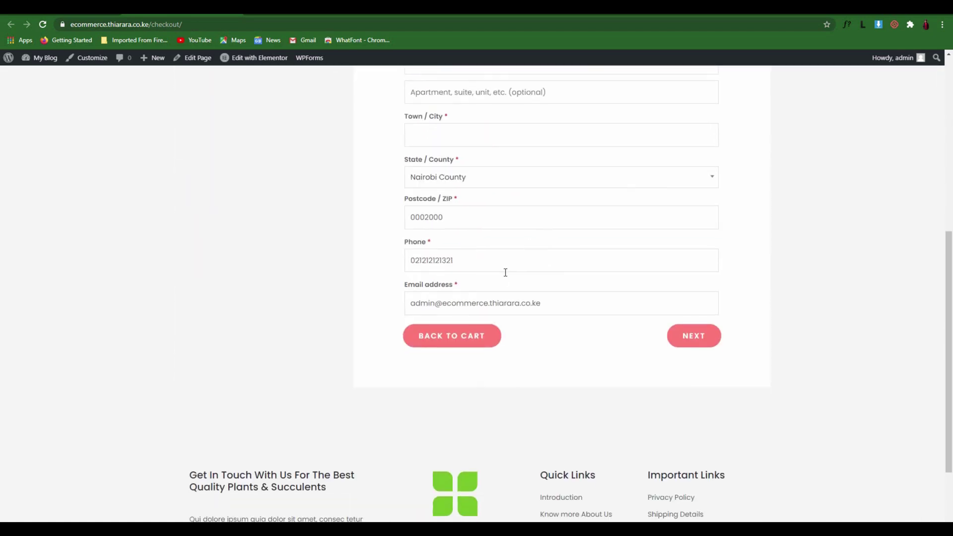
Step: Open the WooCommerce Checkout Form editor and compare its billing fields with the form on the checkout page
key(ctrl+Tab)
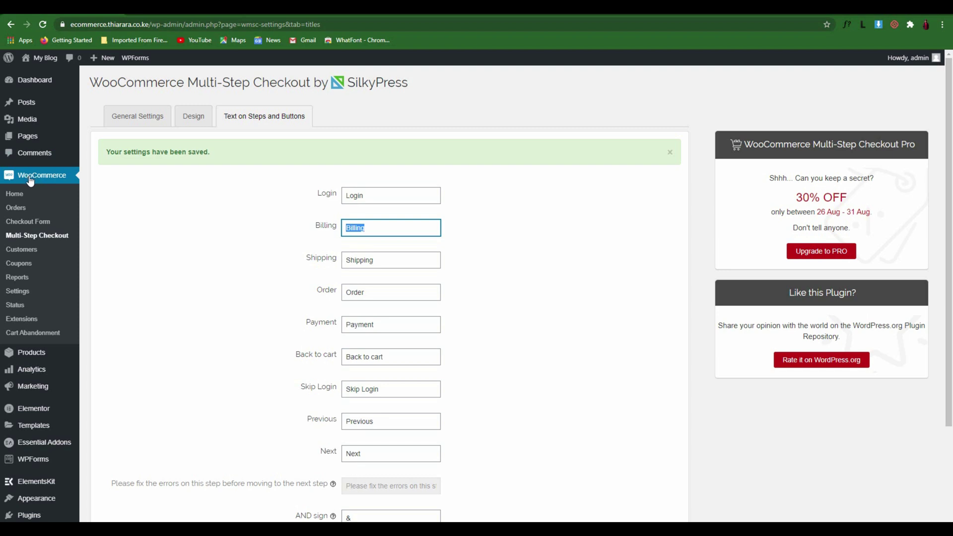
click(40, 225)
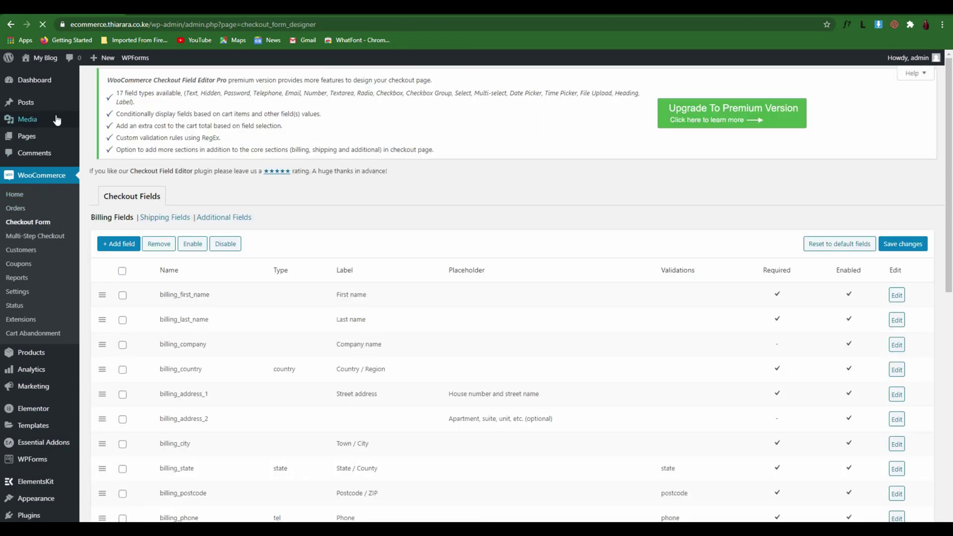
scroll(230, 308, down, 2)
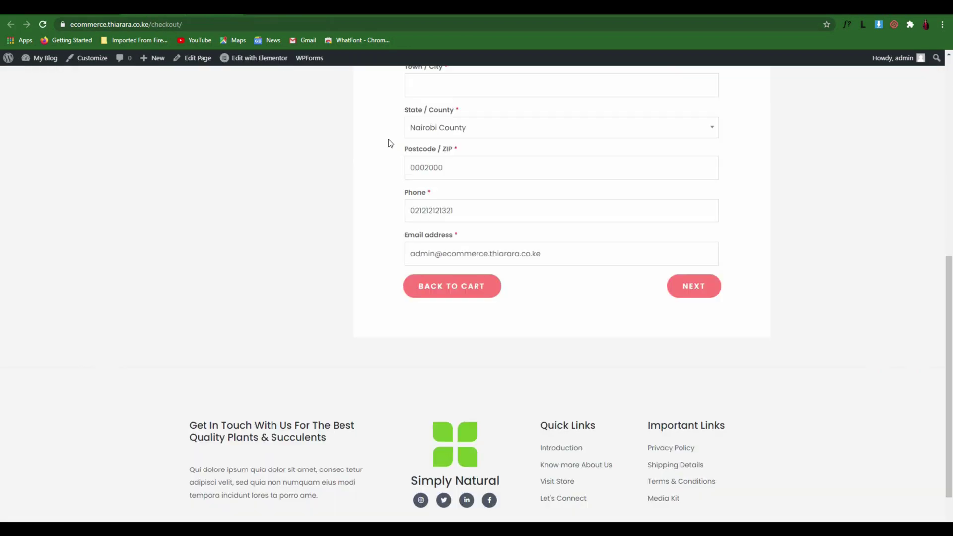
scroll(485, 247, up, 6)
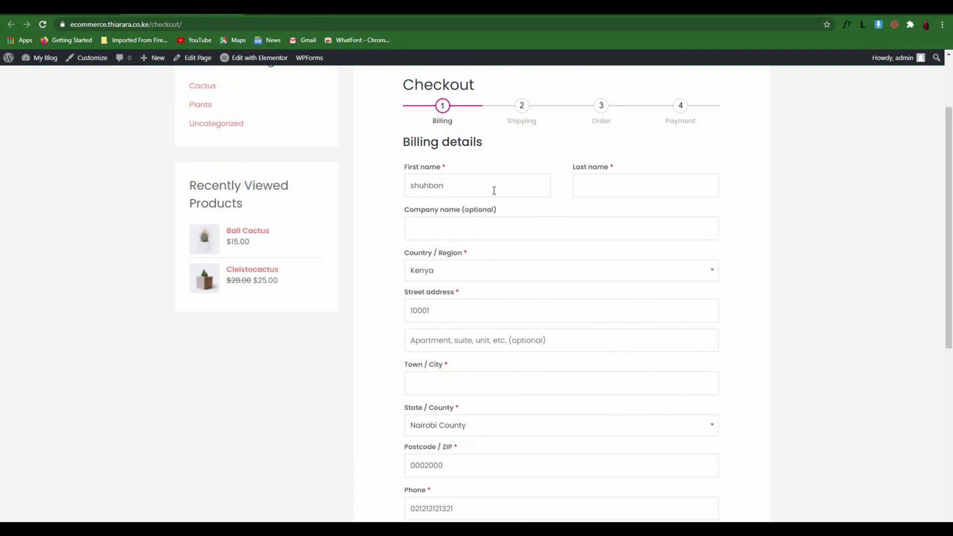
scroll(529, 226, down, 1)
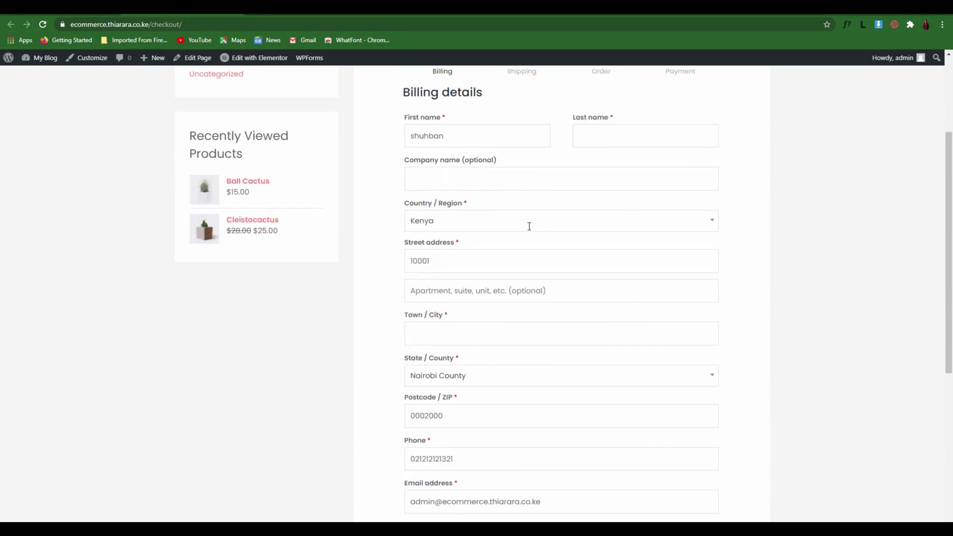
scroll(516, 228, up, 3)
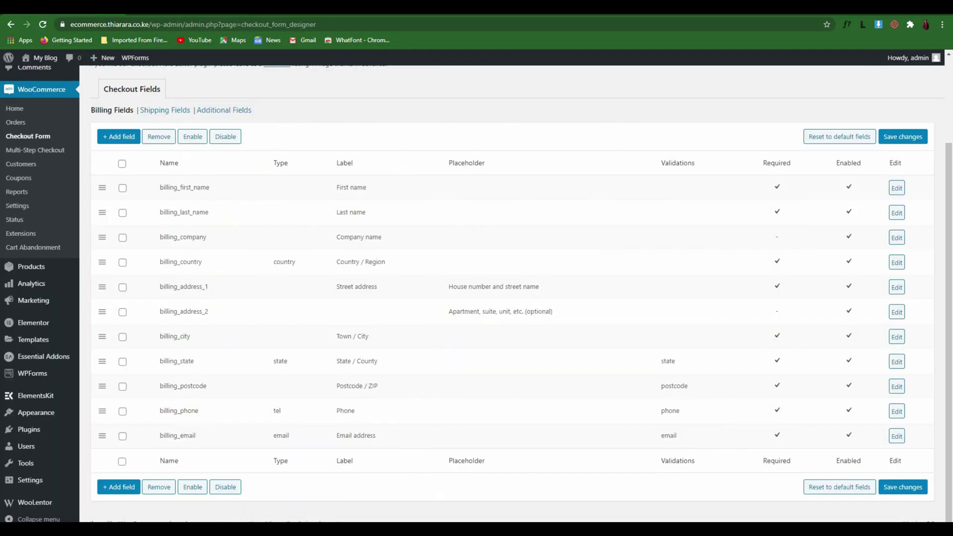
Step: Disable the billing_first_name and billing_last_name checkout fields and save the changes
click(123, 189)
click(123, 217)
click(224, 487)
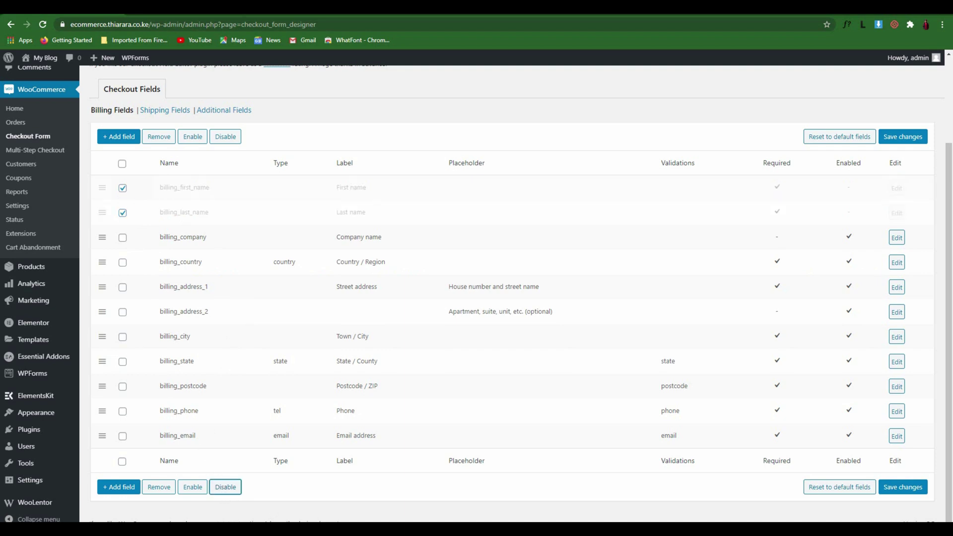
click(902, 489)
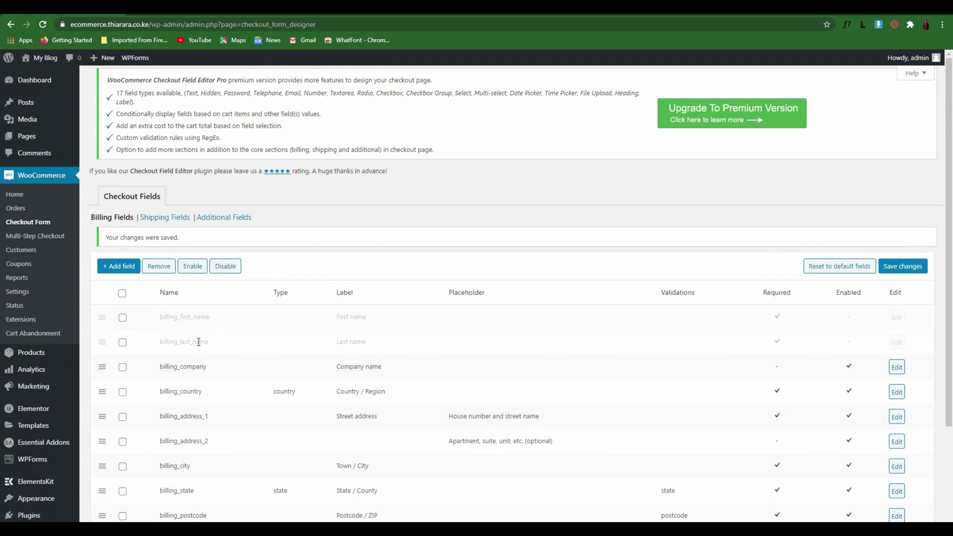
Step: Reload the checkout page to check the name fields under Billing details, and return to the checkout field editor
click(223, 15)
click(44, 22)
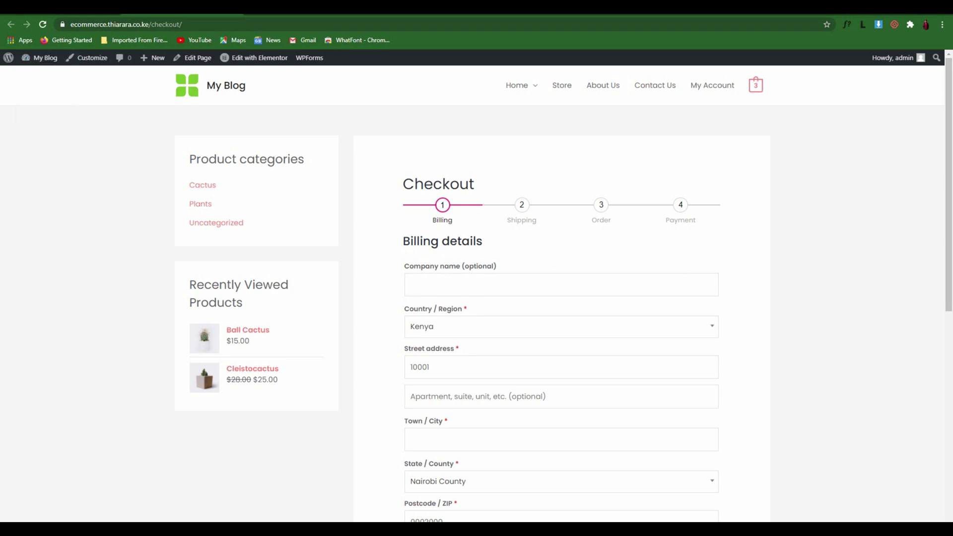
click(10, 24)
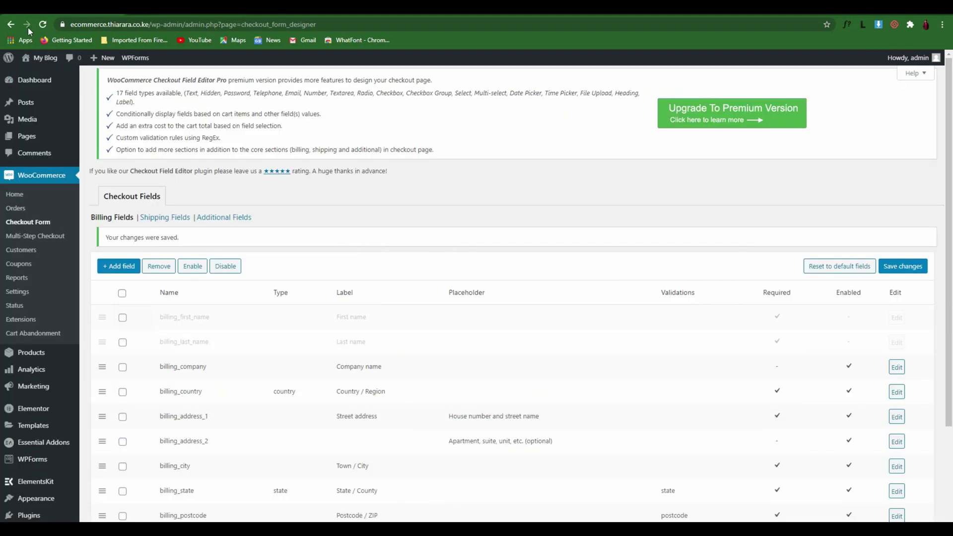
Step: Enable all billing fields at once and save the changes
click(122, 293)
scroll(196, 352, down, 3)
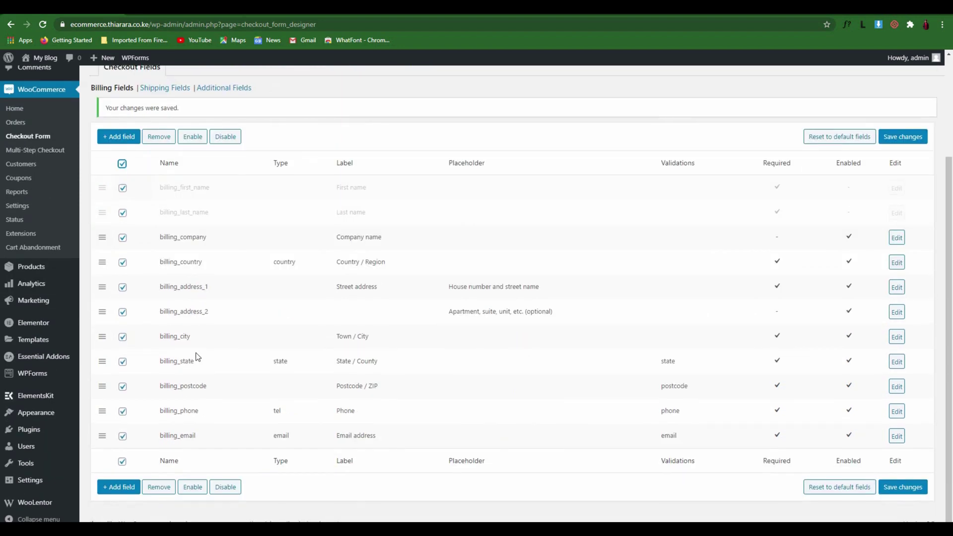
click(194, 486)
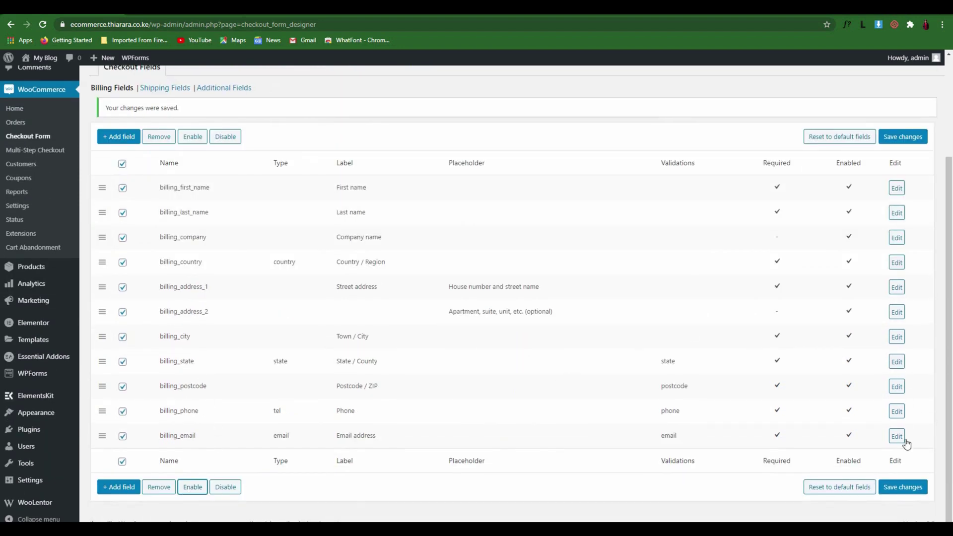
click(916, 492)
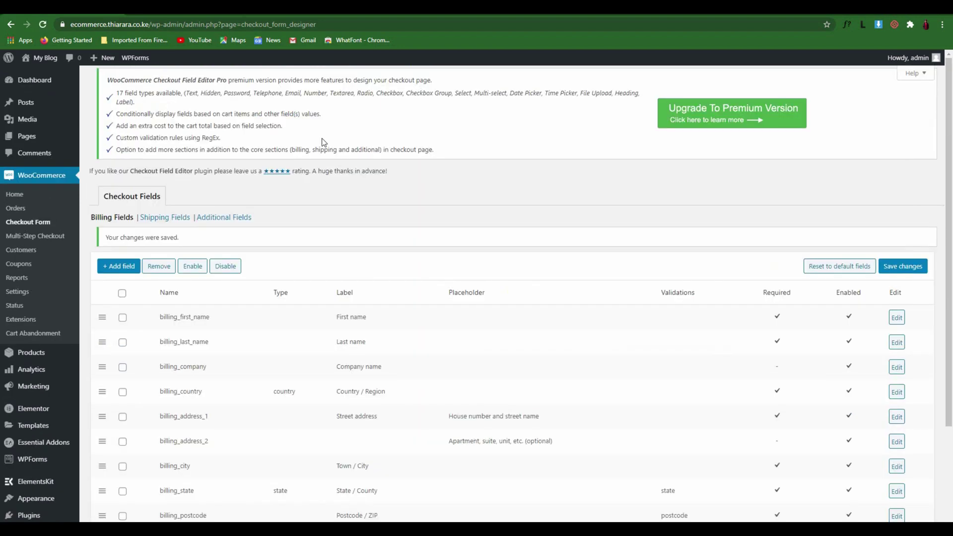
Step: Disable the optional billing_company and billing_address_2 fields and save the changes
scroll(331, 169, down, 2)
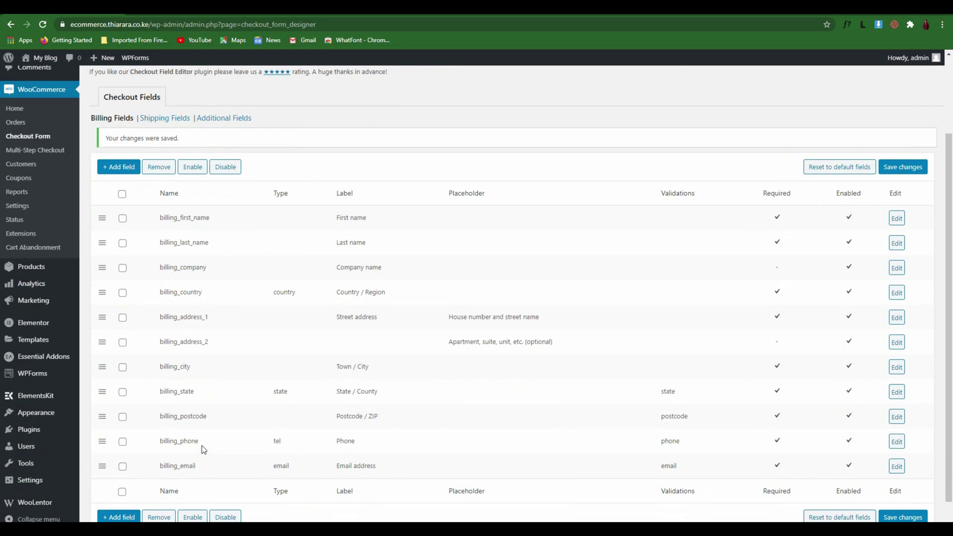
drag(199, 442, 164, 442)
drag(207, 416, 160, 395)
drag(192, 366, 135, 354)
click(122, 342)
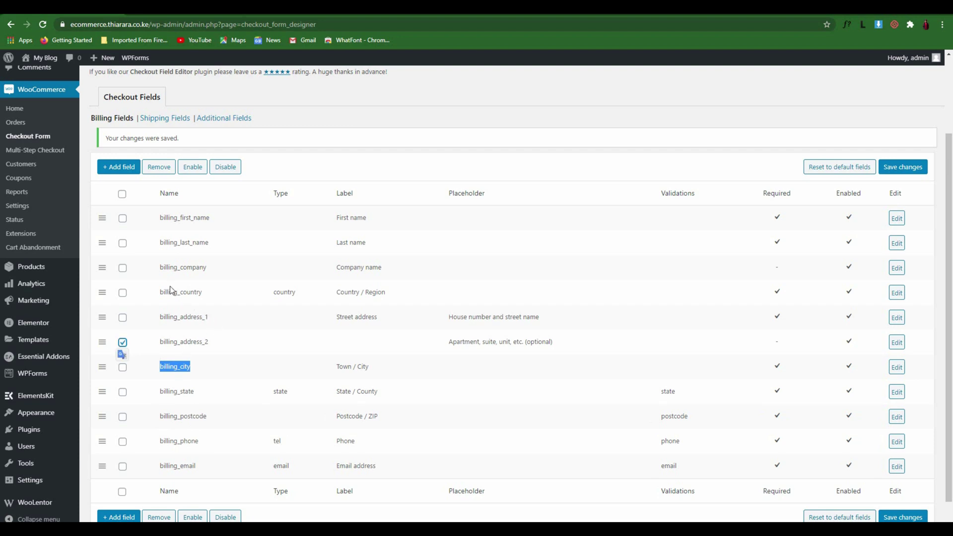
click(123, 269)
click(225, 517)
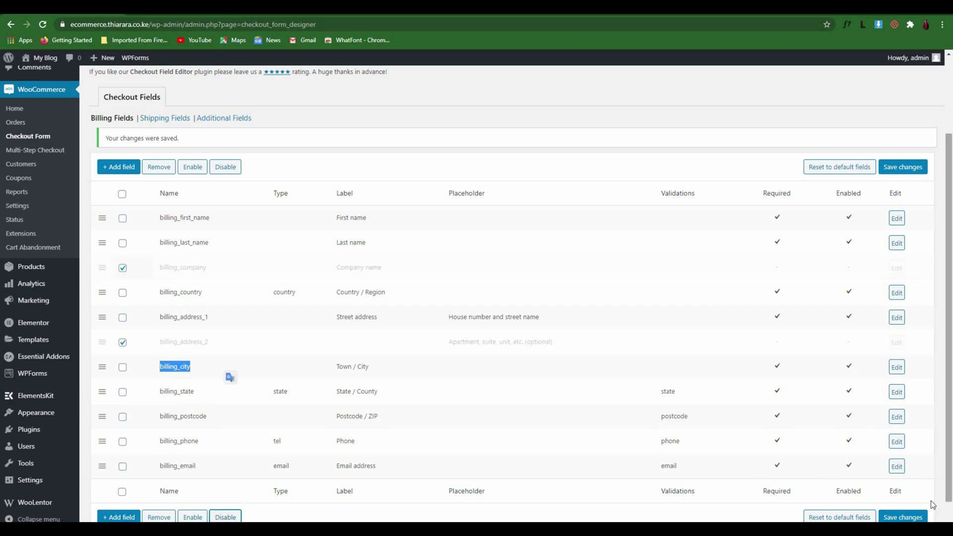
click(911, 518)
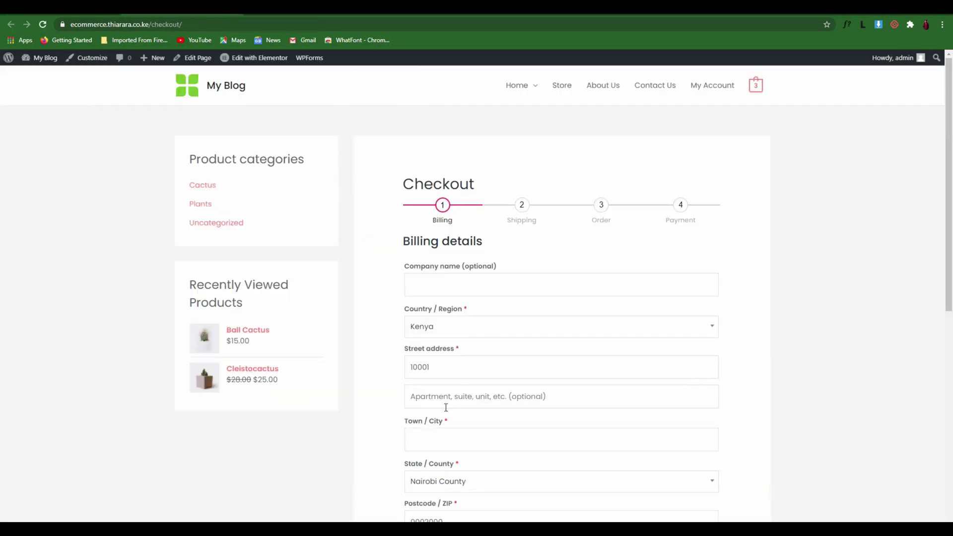
Step: Review the order of the fields in the checkout page's billing form, from company name to email address
scroll(446, 407, down, 4)
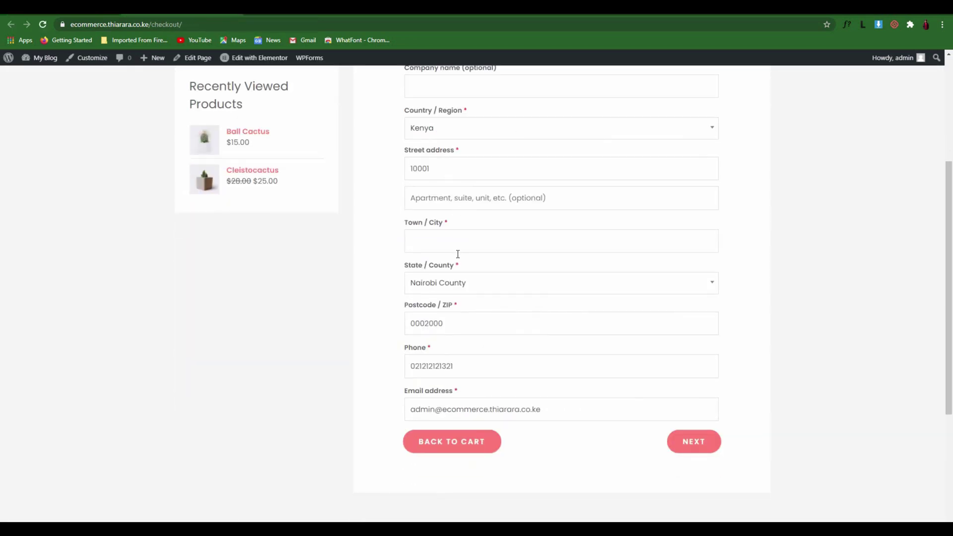
scroll(458, 254, up, 3)
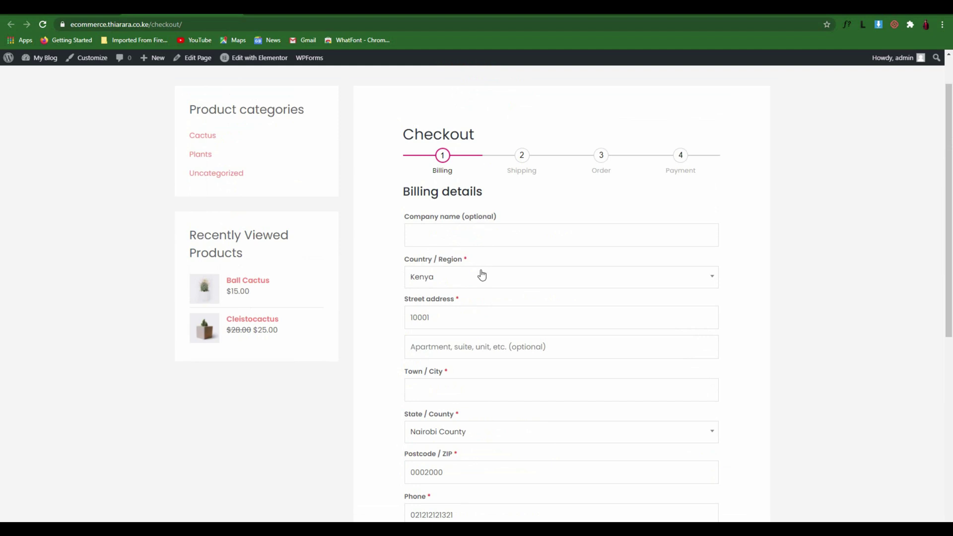
scroll(469, 303, down, 3)
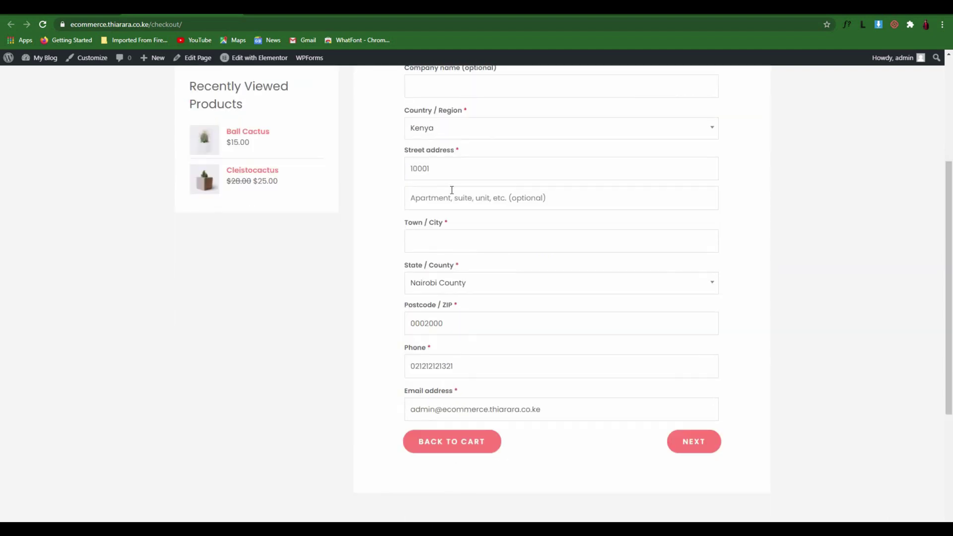
scroll(443, 139, up, 1)
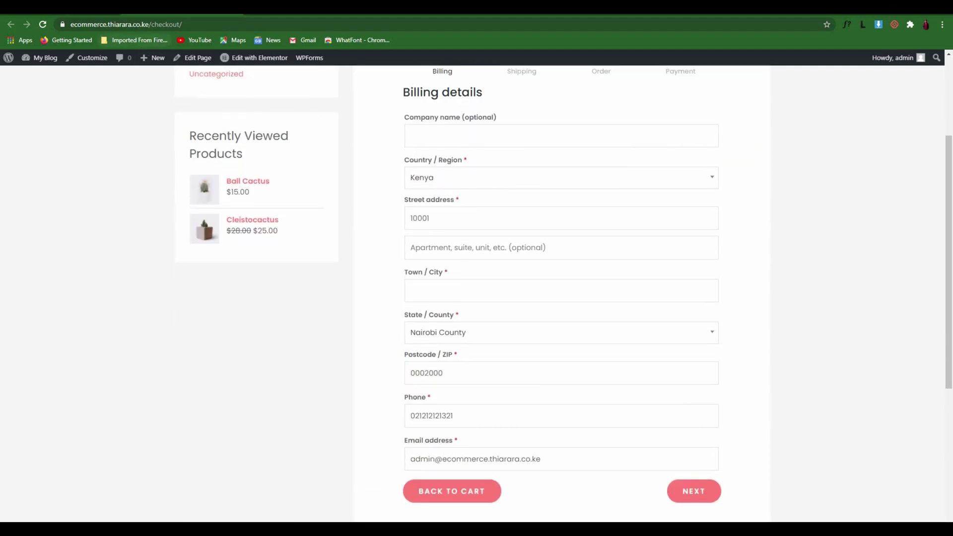
Step: Move billing_email to the first place and billing_phone directly below billing_last_name in the billing field list, and save the changes
key(ctrl+Tab)
scroll(155, 221, down, 1)
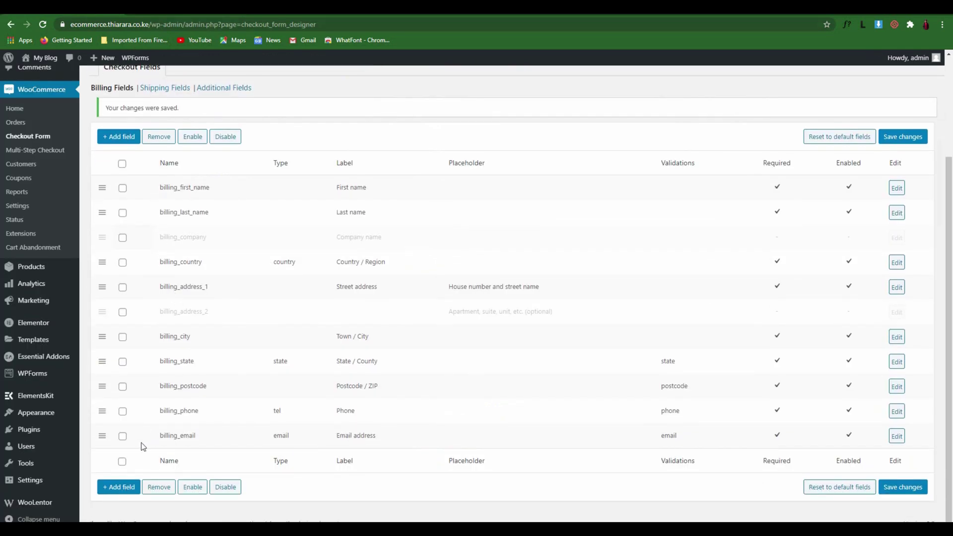
drag(102, 439, 111, 187)
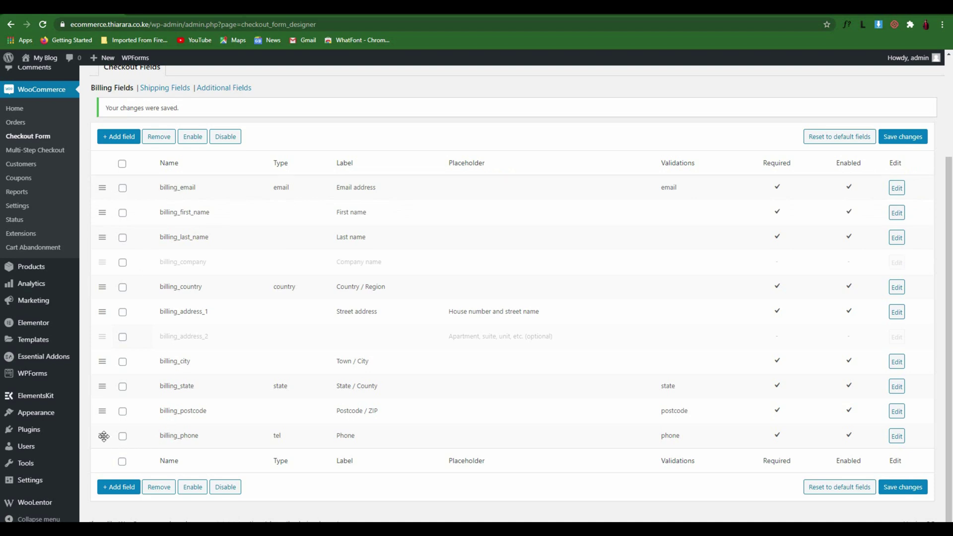
drag(102, 436, 95, 260)
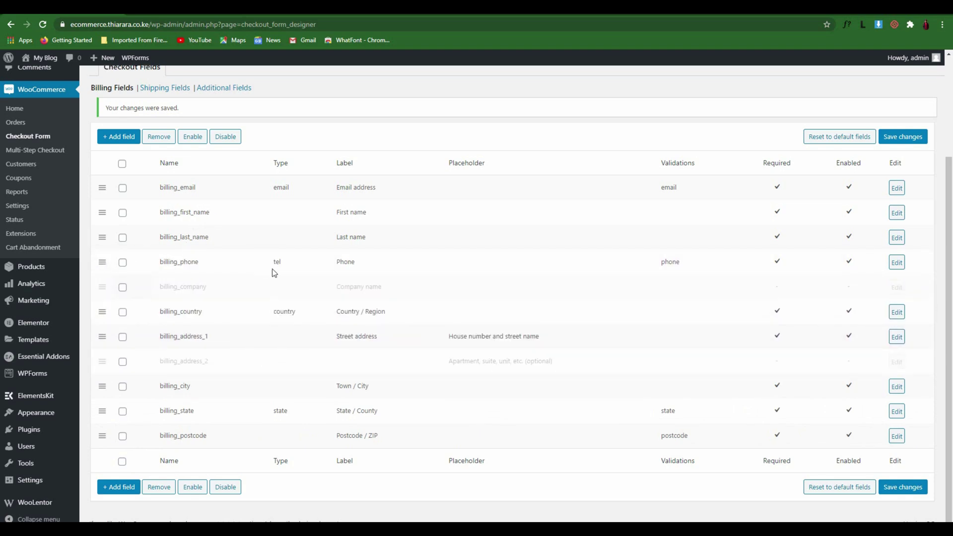
click(904, 488)
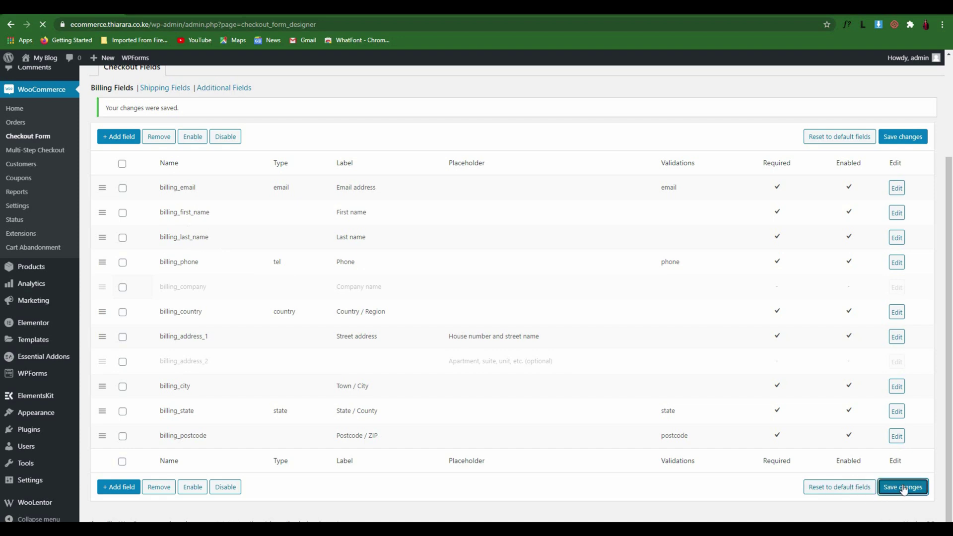
Step: Reload the checkout page and check the field order in the Billing step, and the fields in the Shipping step
key(ctrl+Tab)
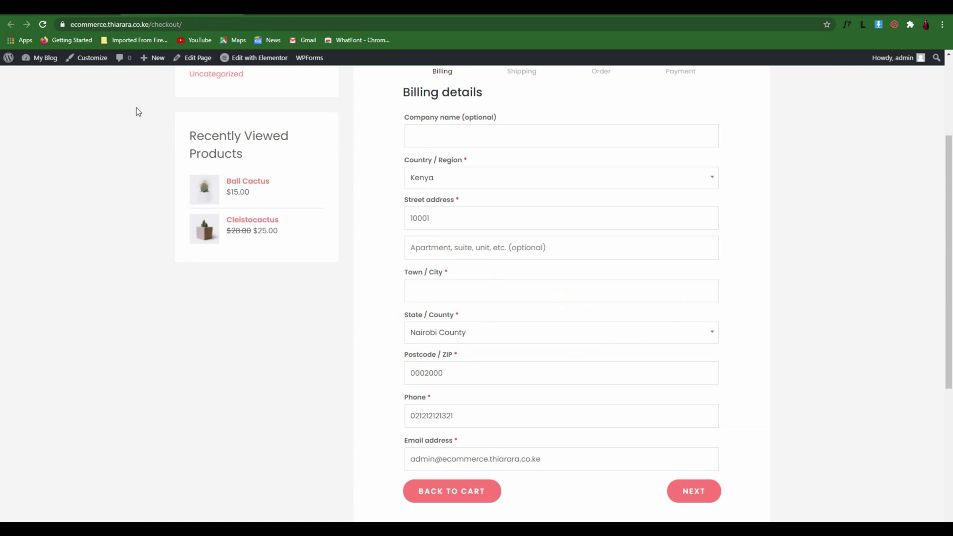
click(43, 25)
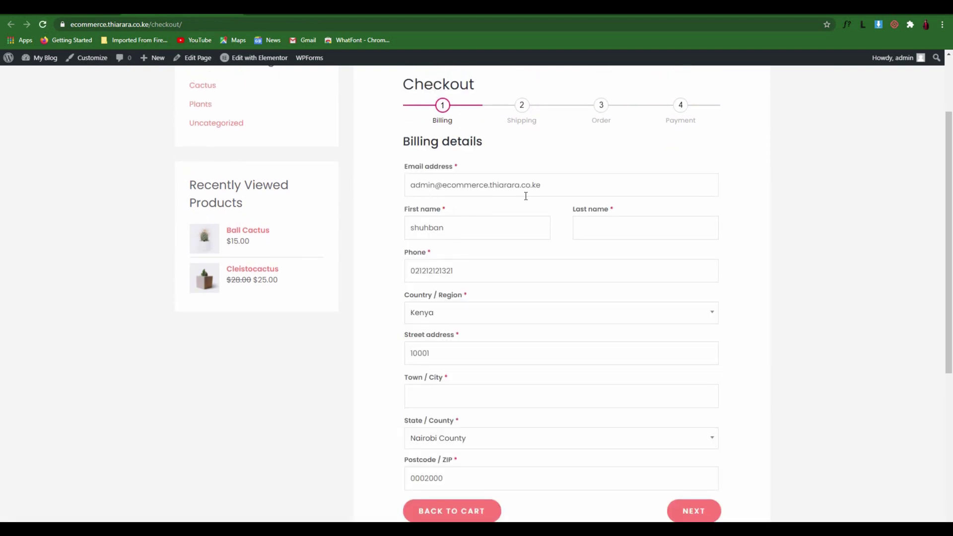
click(550, 187)
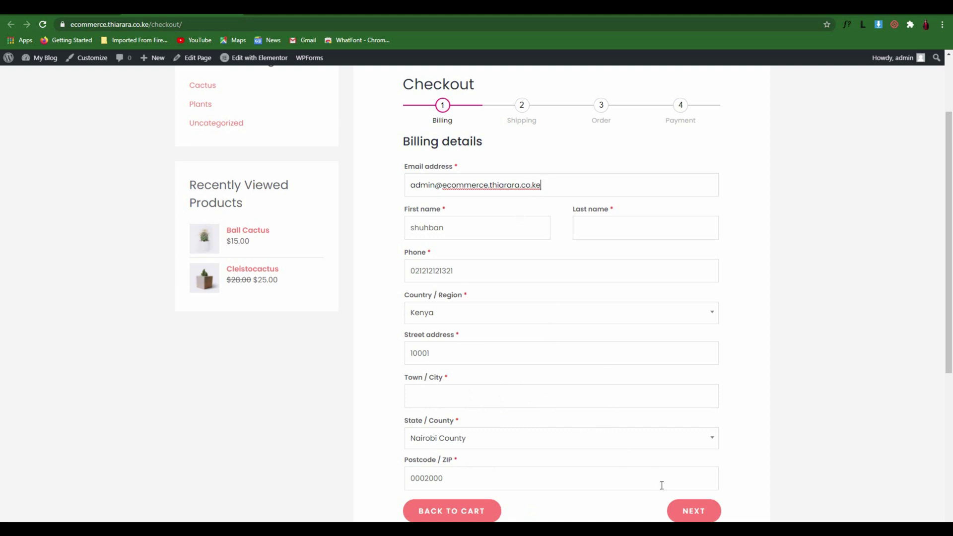
click(693, 514)
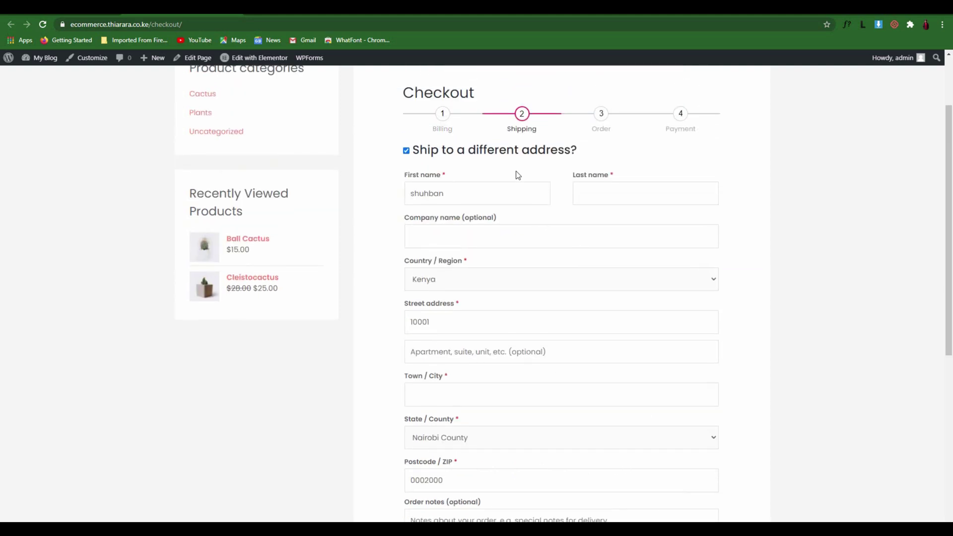
scroll(515, 246, down, 3)
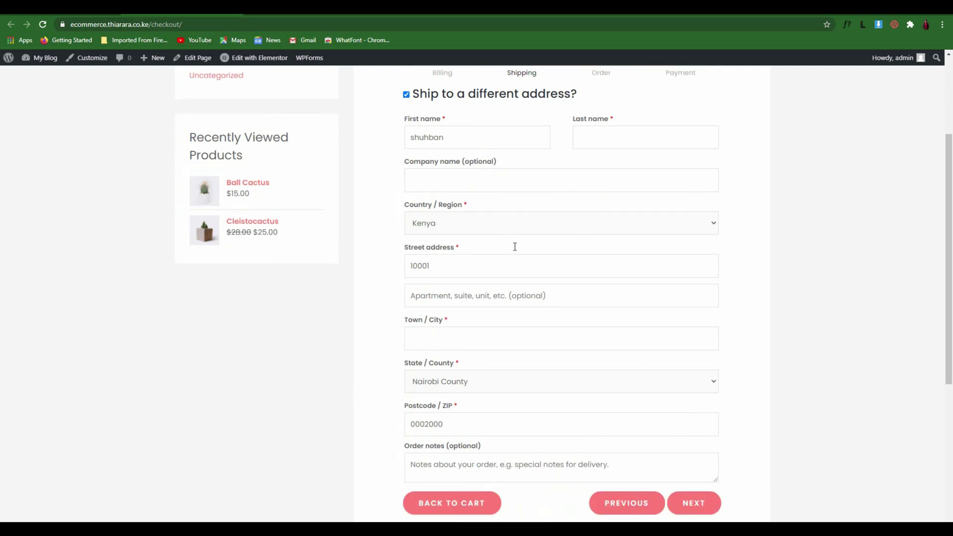
scroll(498, 313, up, 4)
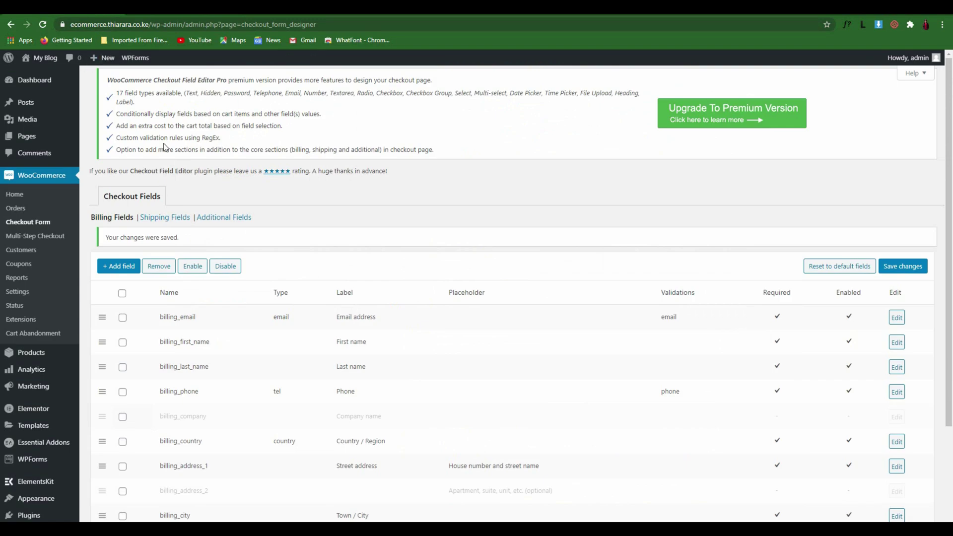
Step: Disable the optional shipping_address_2 field in the checkout form's shipping fields and save the changes
click(164, 220)
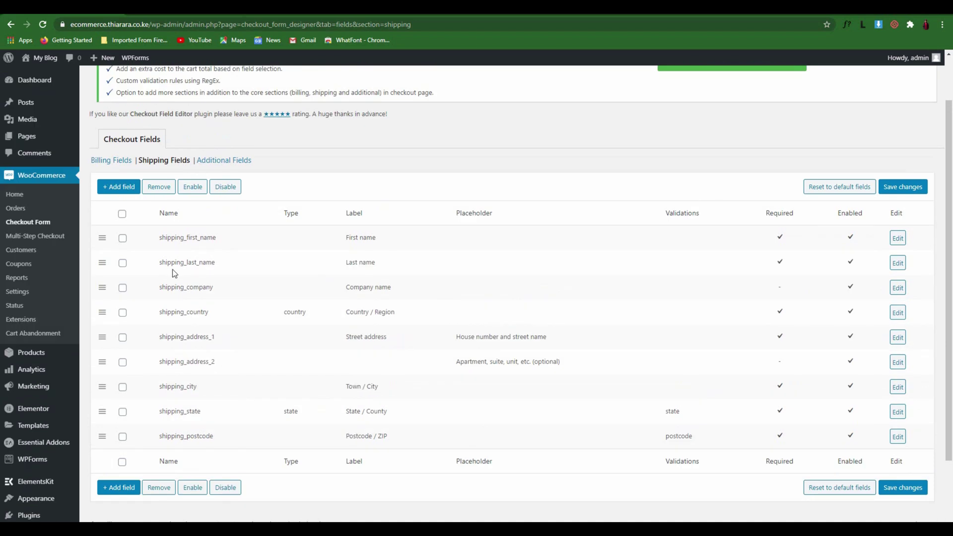
scroll(223, 267, down, 1)
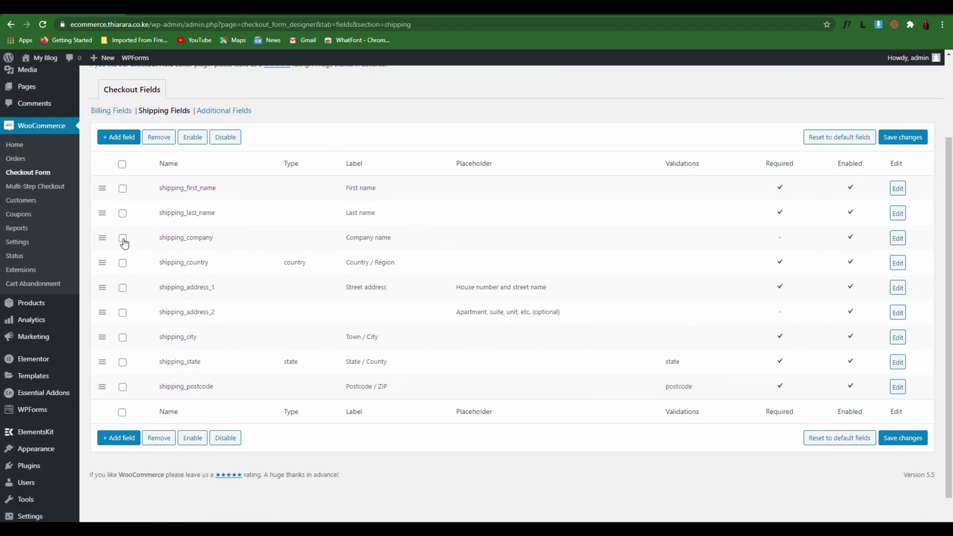
click(122, 313)
click(226, 439)
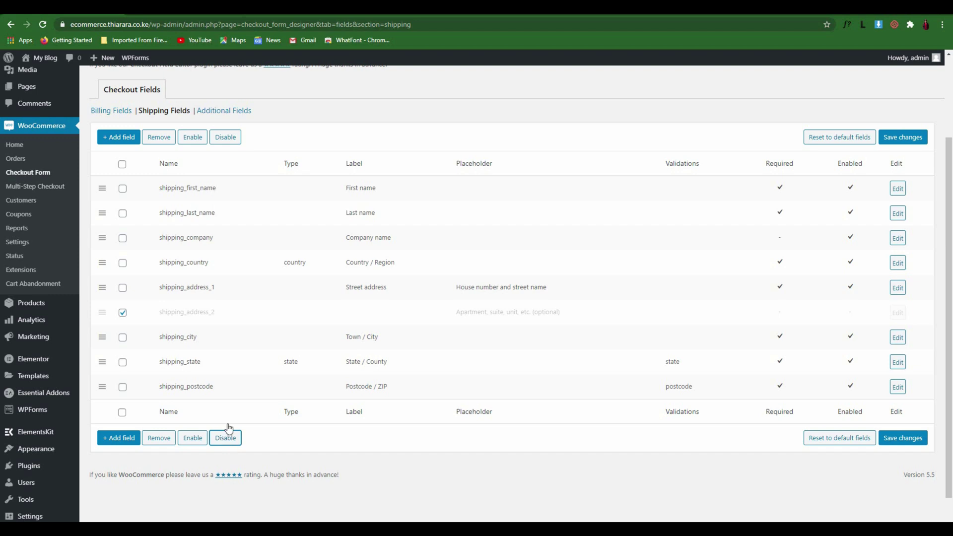
click(904, 442)
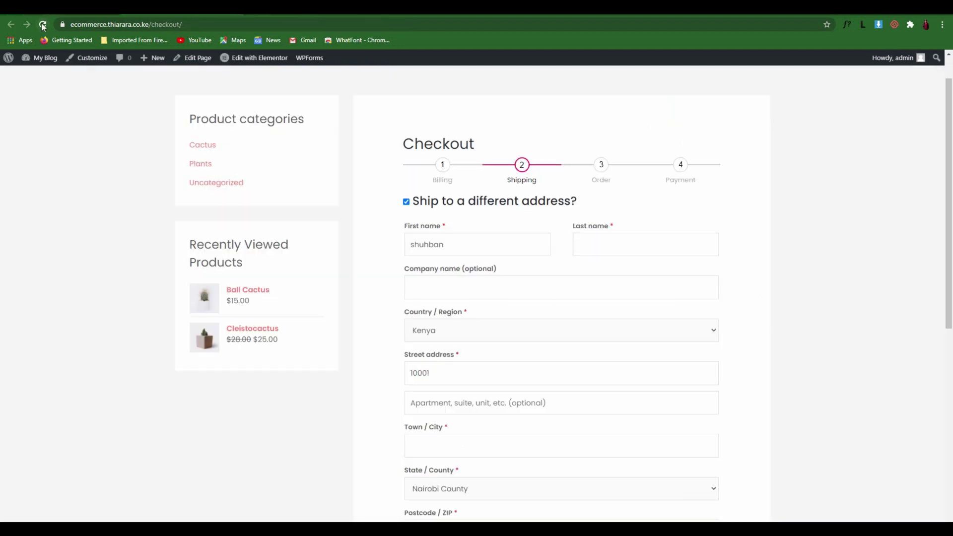
Step: Reload the checkout page and review the Shipping step's fields down to the order notes
click(43, 24)
scroll(645, 338, down, 4)
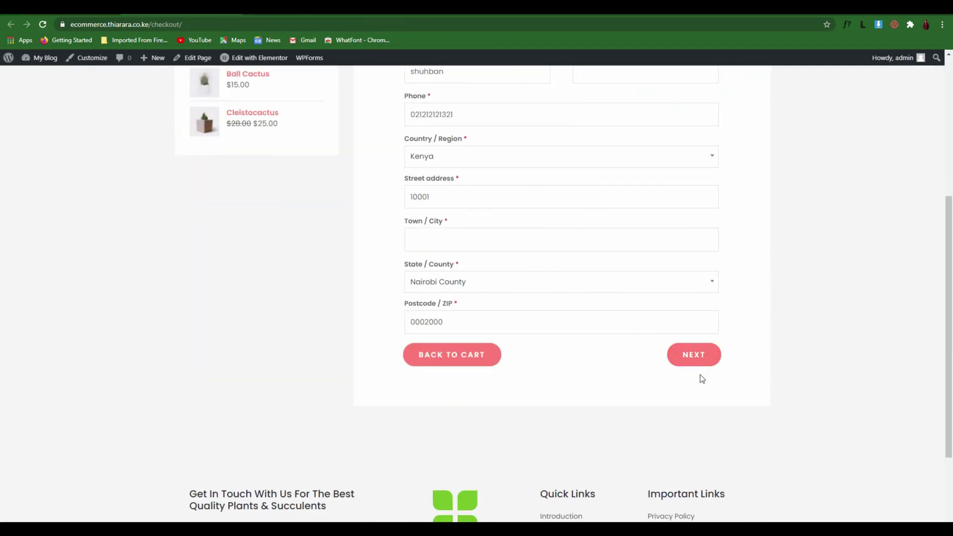
click(695, 355)
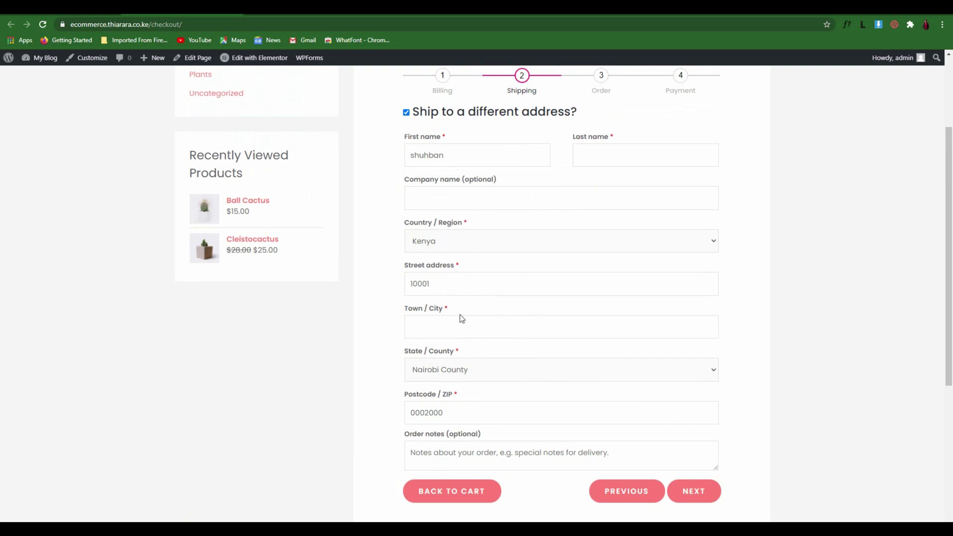
scroll(511, 365, down, 2)
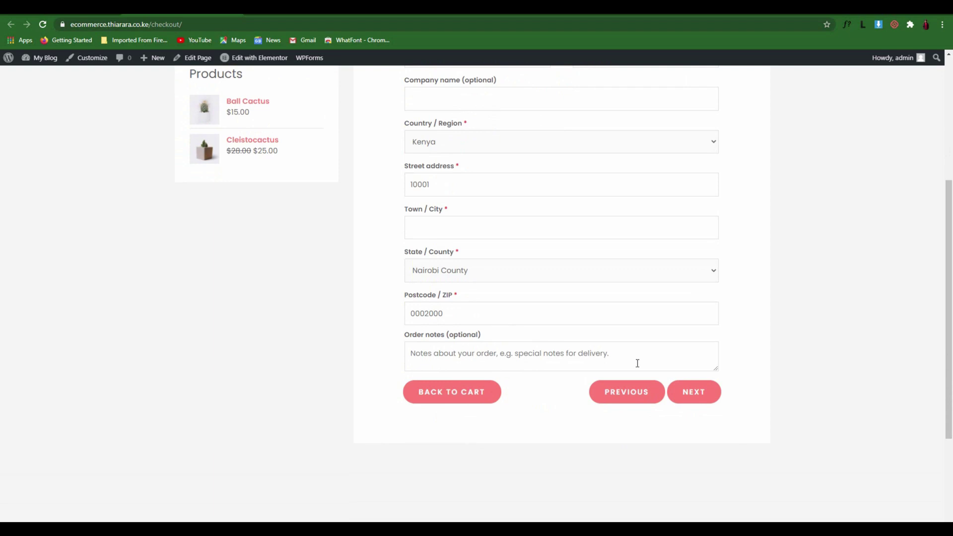
click(505, 355)
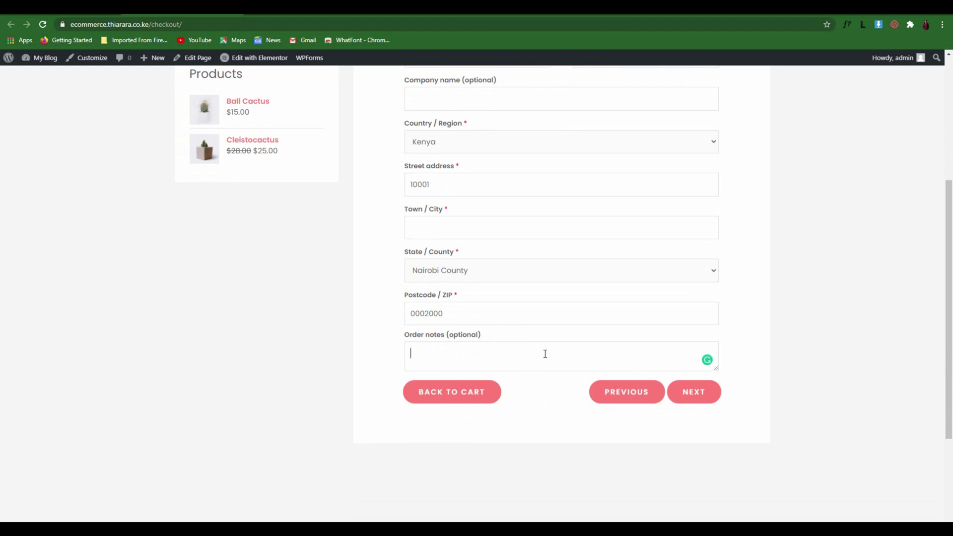
scroll(402, 327, up, 2)
scroll(402, 327, up, 1)
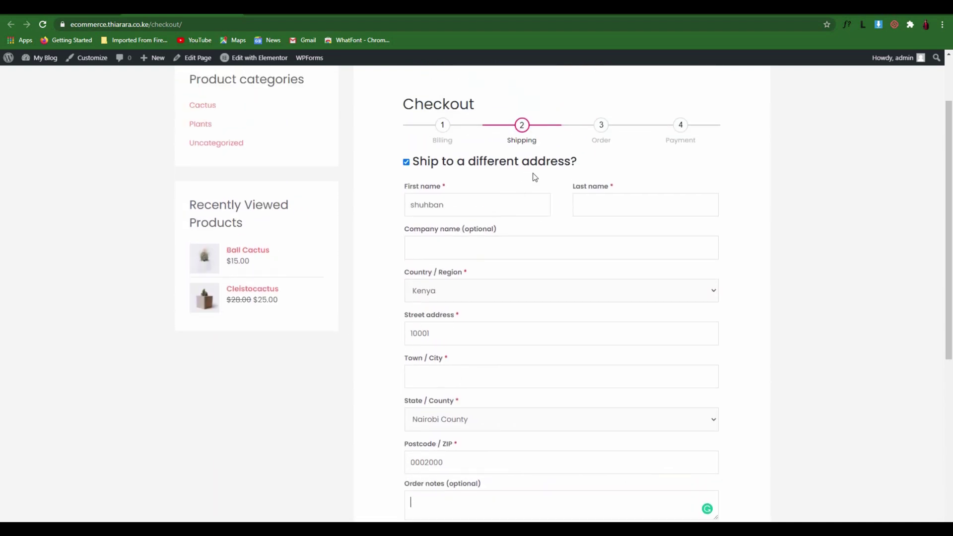
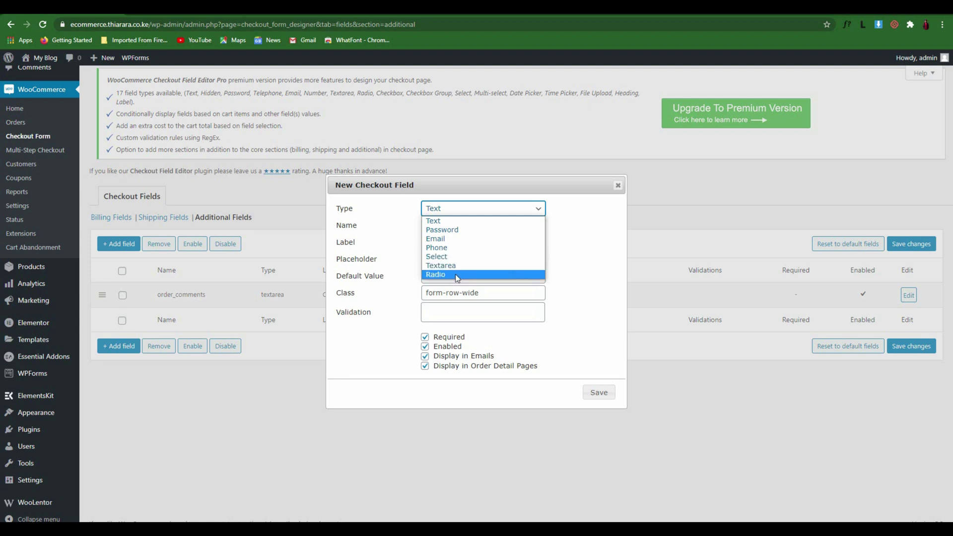
Step: Set the new additional checkout field's type to Radio and its label to "was is easy to shop using our site?"
click(455, 274)
click(473, 228)
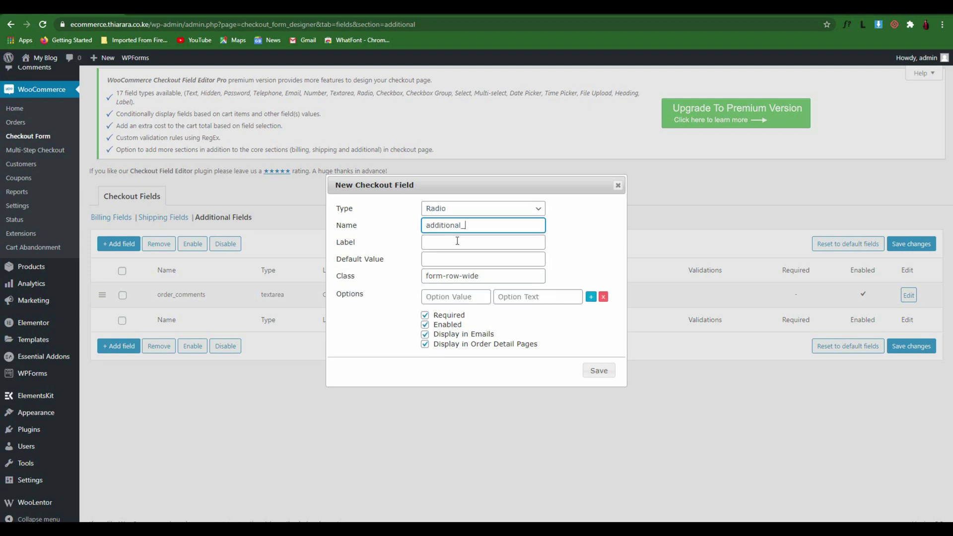
click(448, 244)
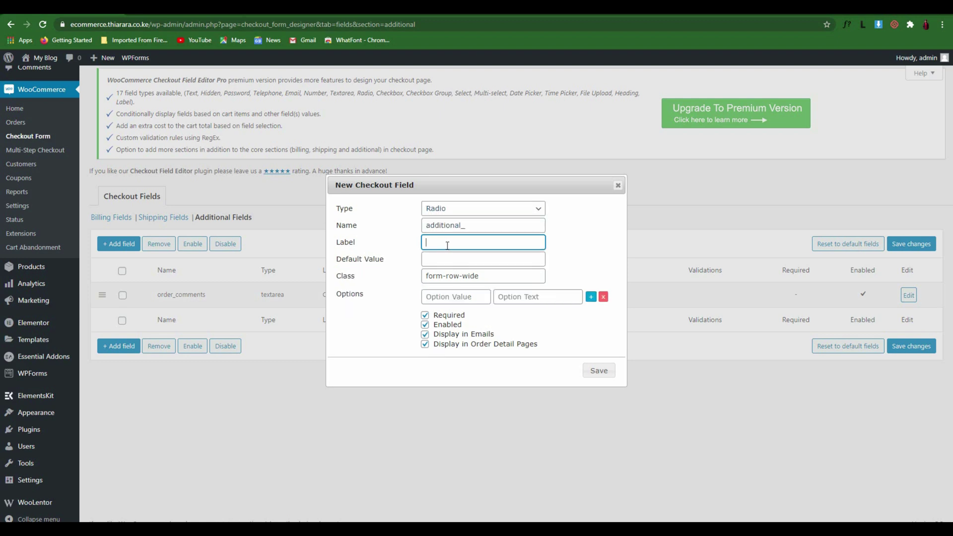
text(was is easy to shop using our )
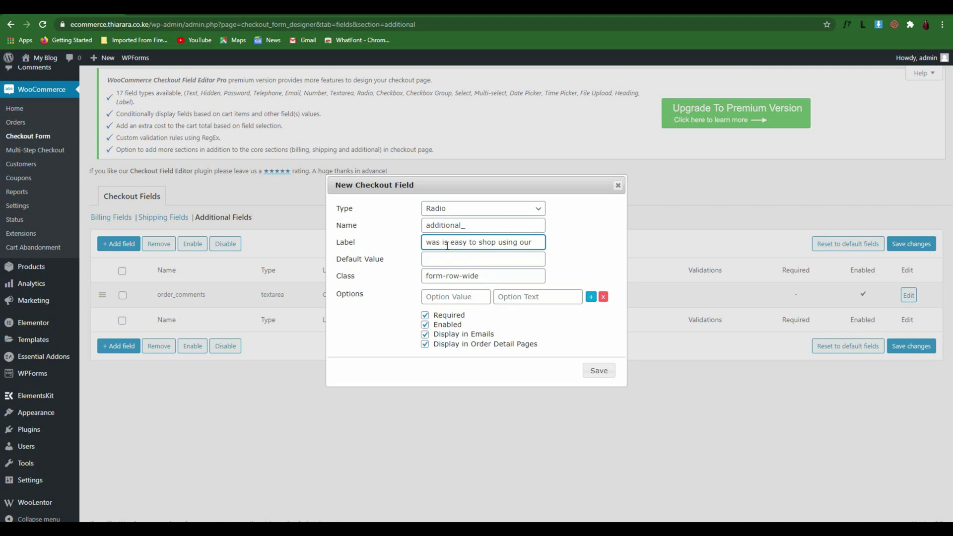
text(sit)
key(BackSpace)
text(tw)
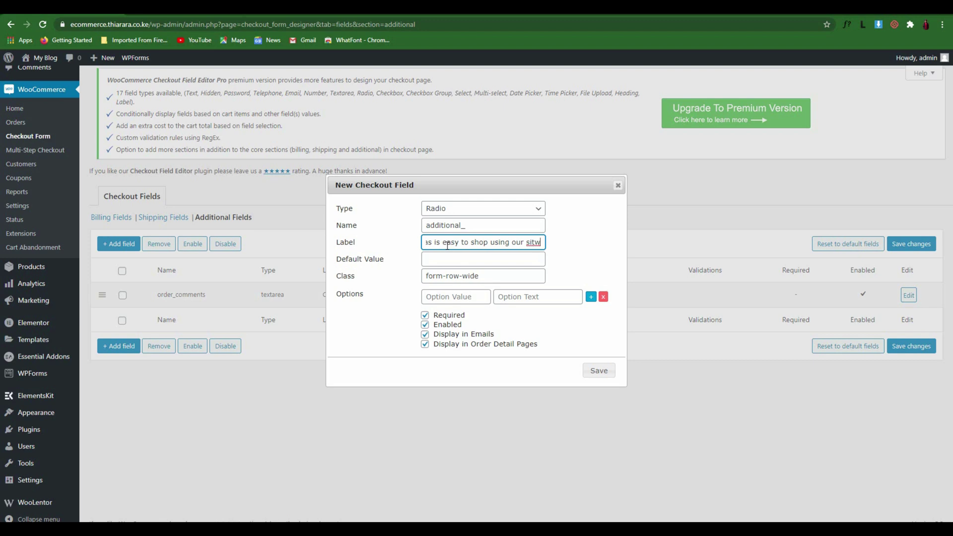
key(BackSpace)
text(e)
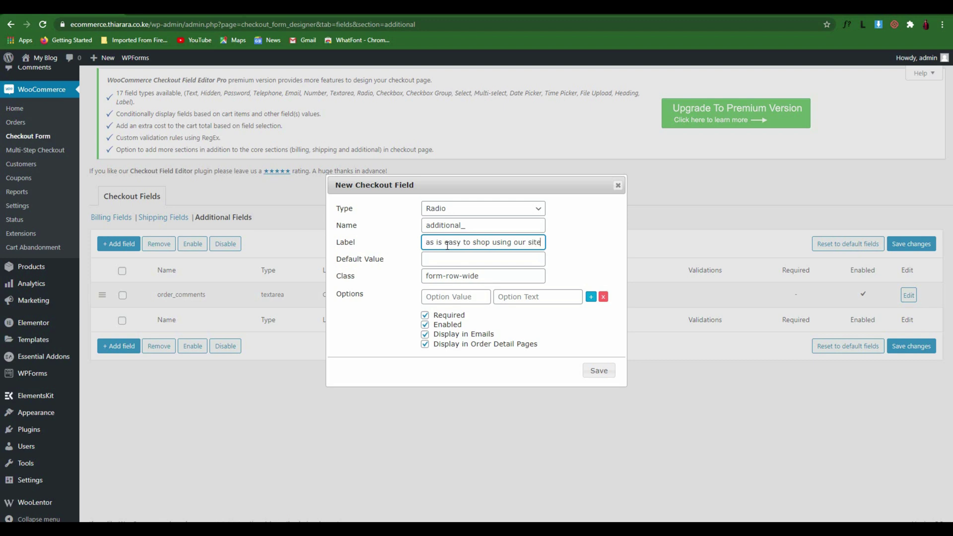
Step: Set the radio field's default value to YES and give its first option the value YES and text NO
click(458, 264)
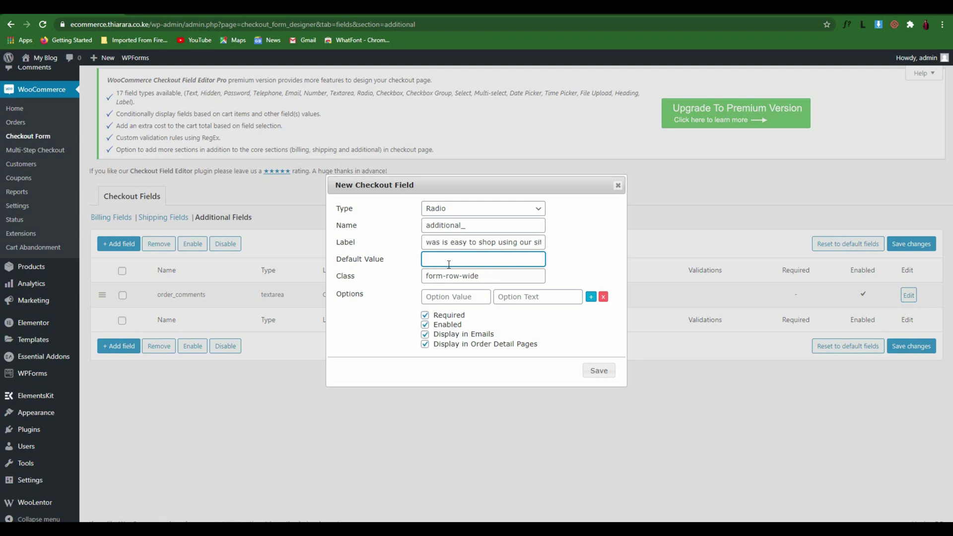
text(Y)
drag(449, 265, 426, 263)
text(YES)
click(448, 296)
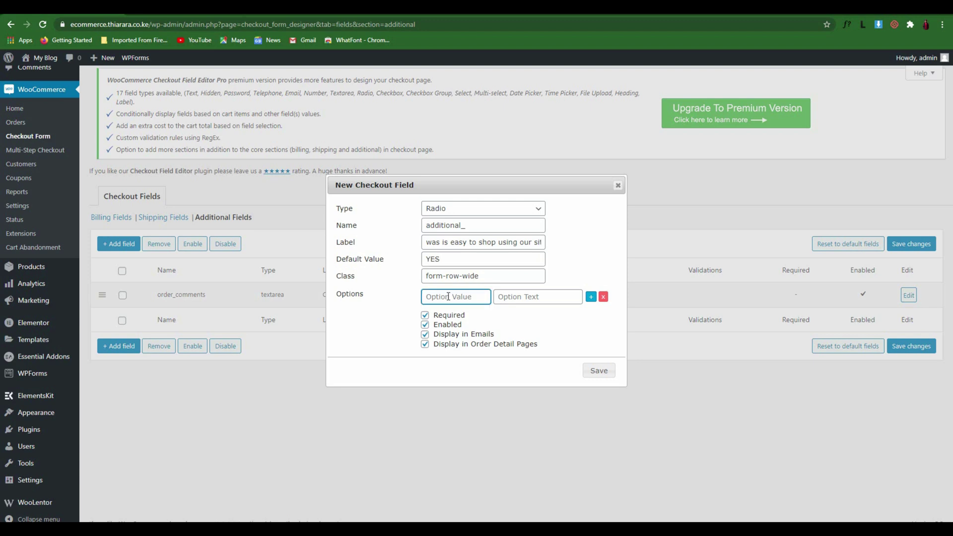
text(YES)
click(521, 297)
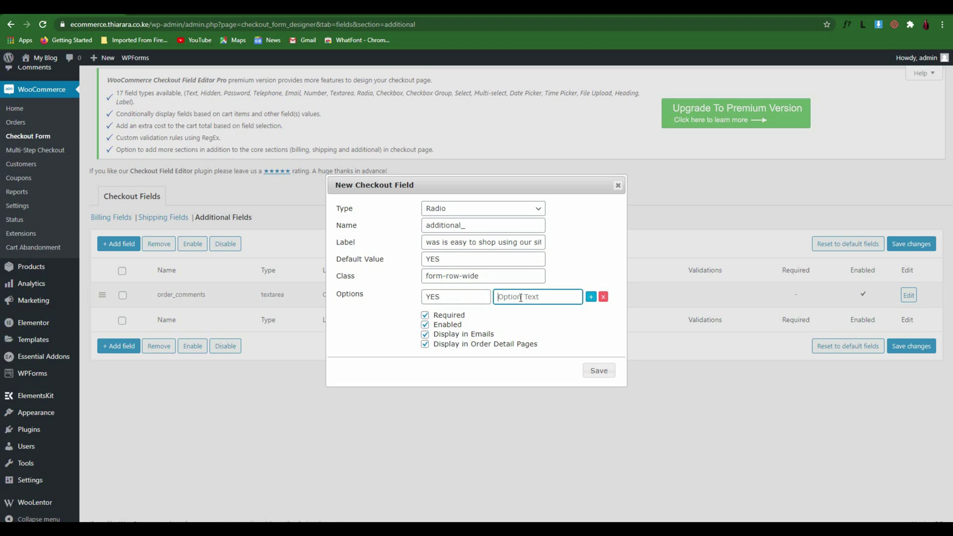
text(NO)
Step: Add a second option row to the radio field and change the first option's text to YES
click(591, 296)
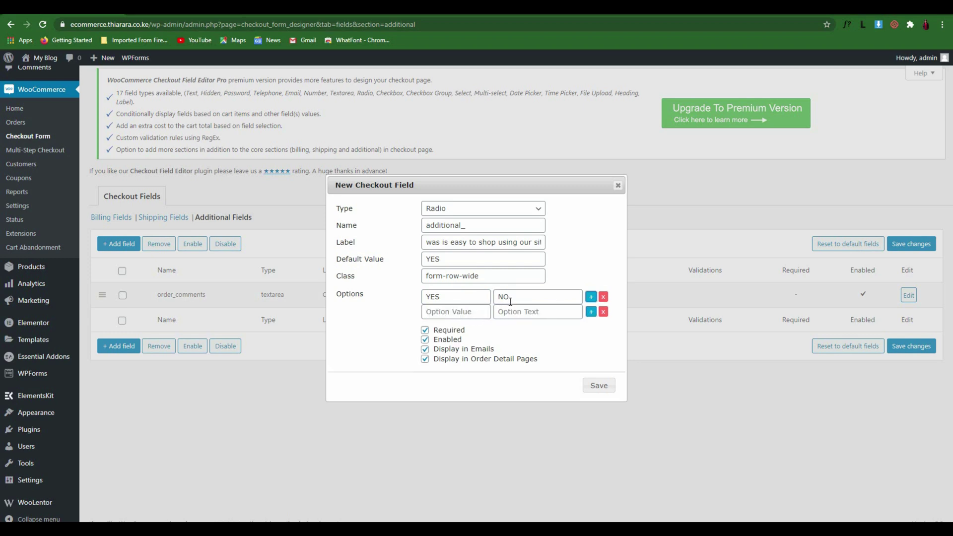
drag(514, 300, 489, 299)
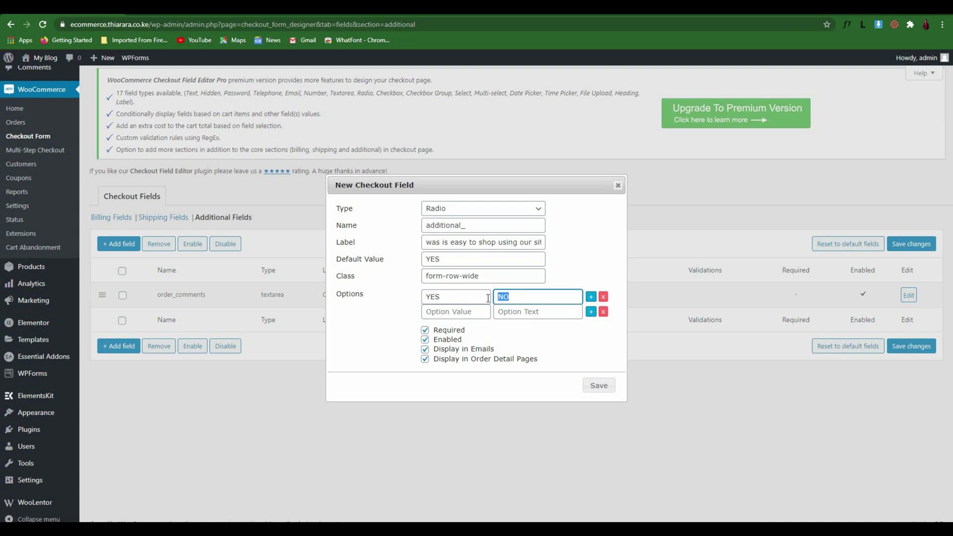
key(BackSpace)
text(Y)
key(BackSpace)
text(S)
Step: Give the second radio option the value No and text No, and save the new field
click(463, 312)
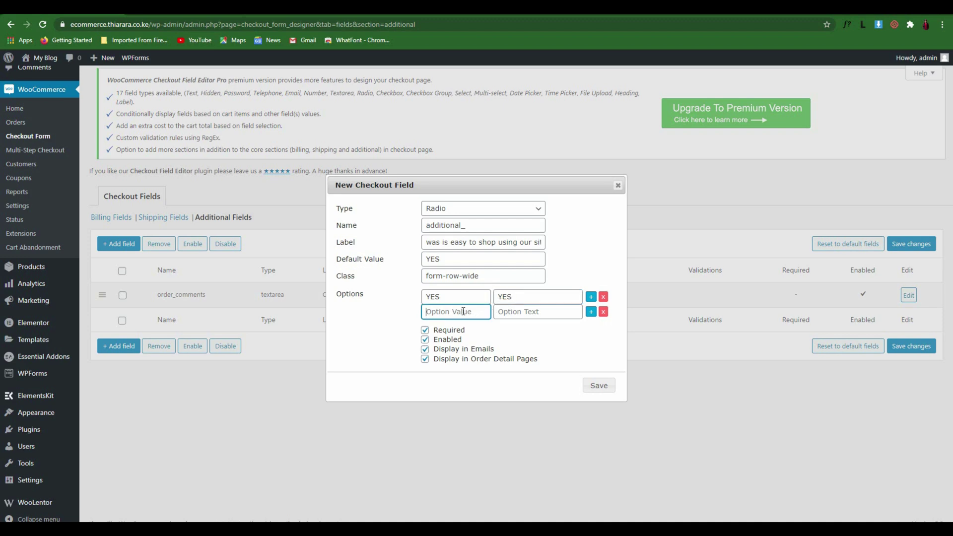
text(No)
click(535, 312)
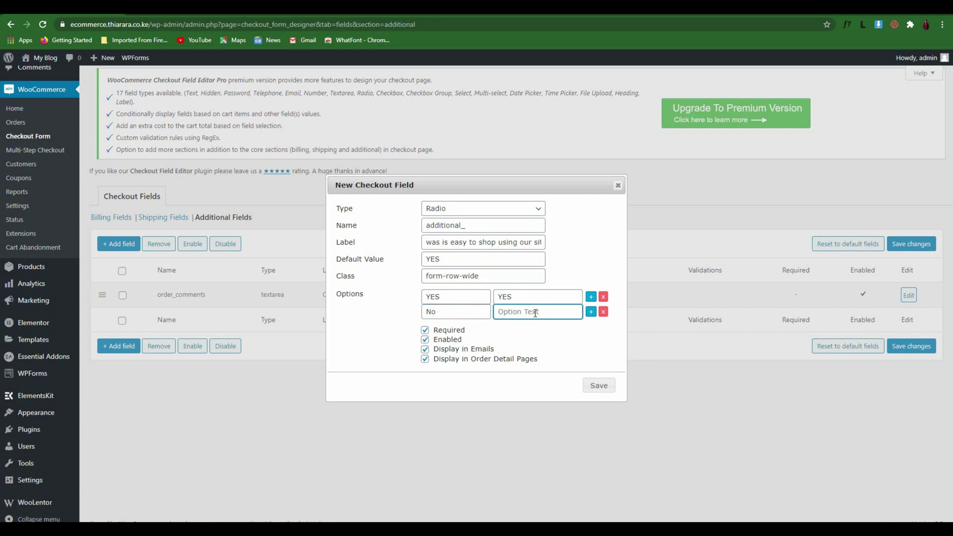
text(No)
click(595, 390)
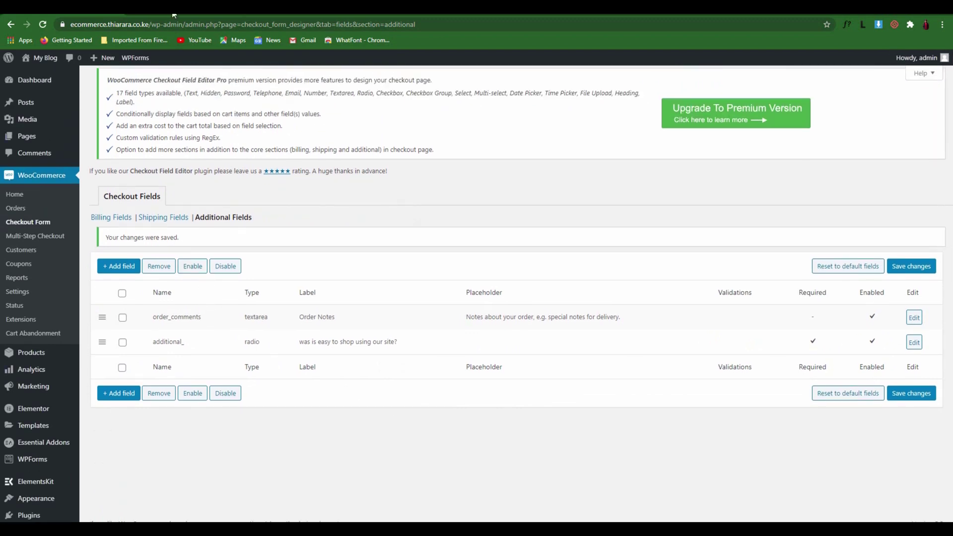
Step: Reload the checkout page and examine the new radio question below the order notes in the Shipping step
click(173, 14)
click(43, 24)
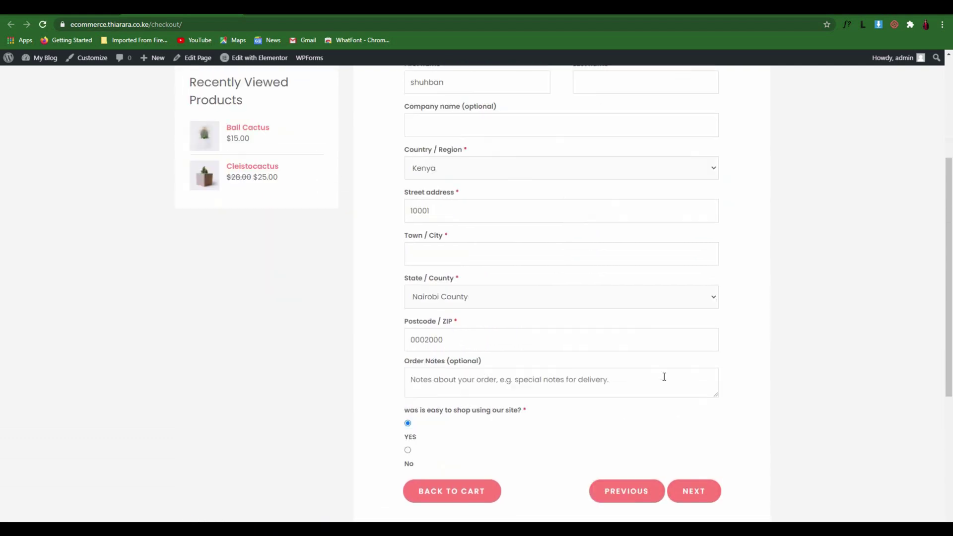
scroll(439, 344, up, 2)
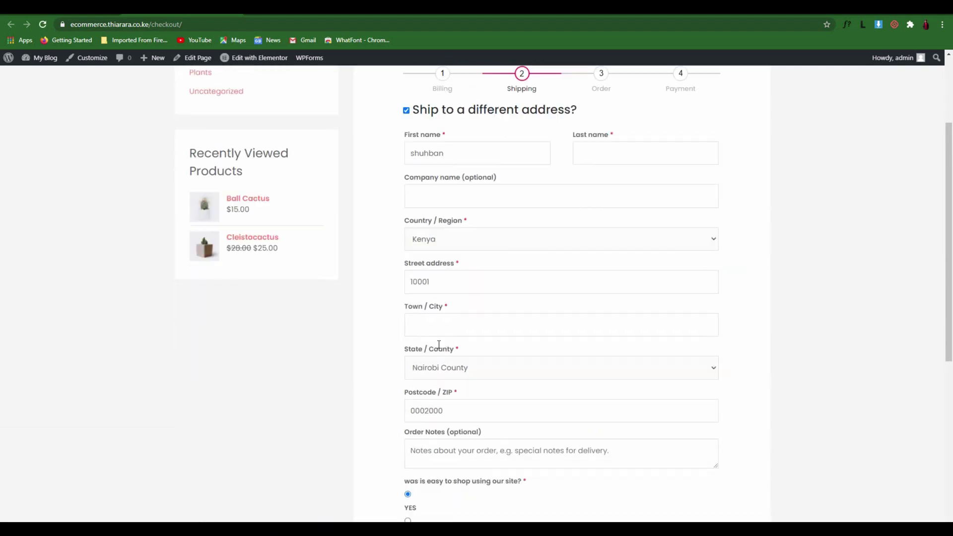
scroll(435, 397, down, 3)
scroll(433, 439, down, 1)
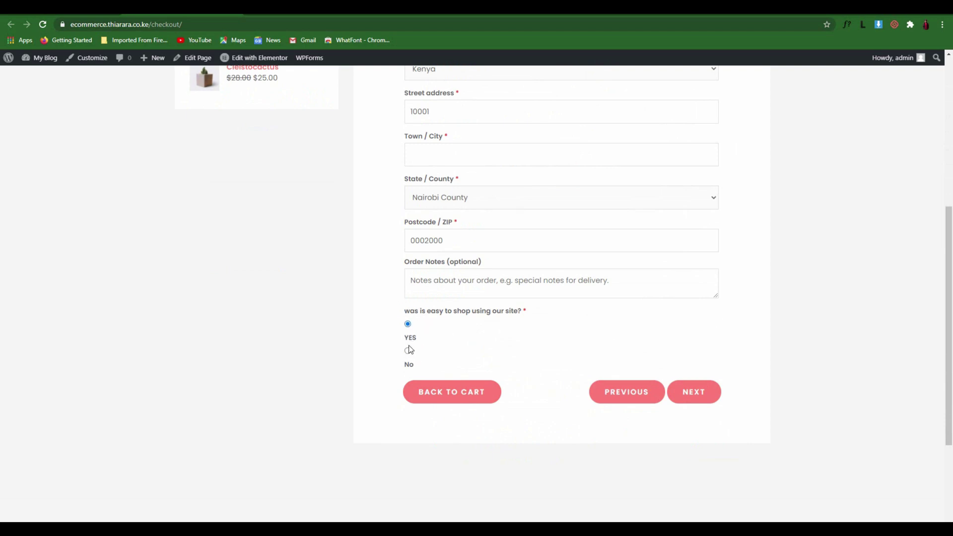
Step: Answer No to the "was is easy to shop using our site?" question and advance to the Order step
drag(397, 315, 496, 323)
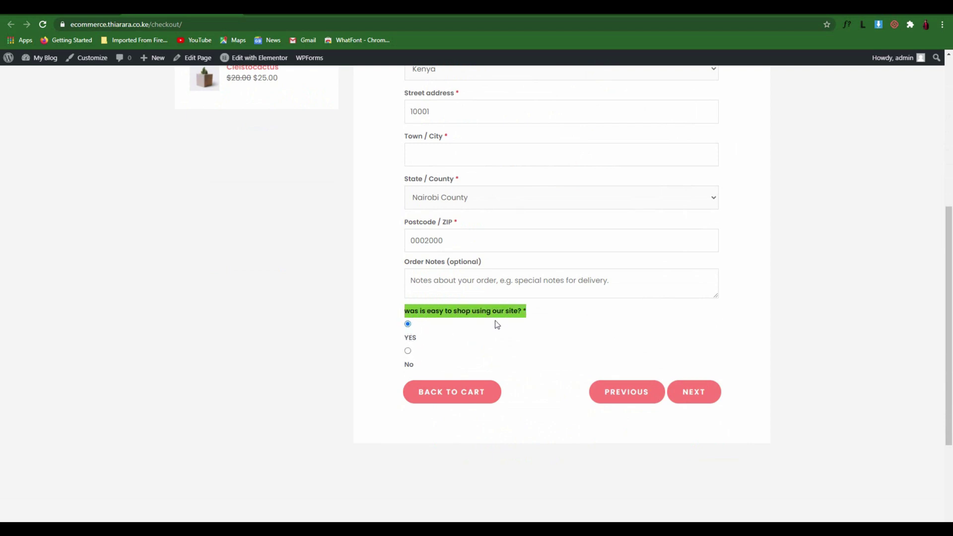
click(405, 327)
click(408, 352)
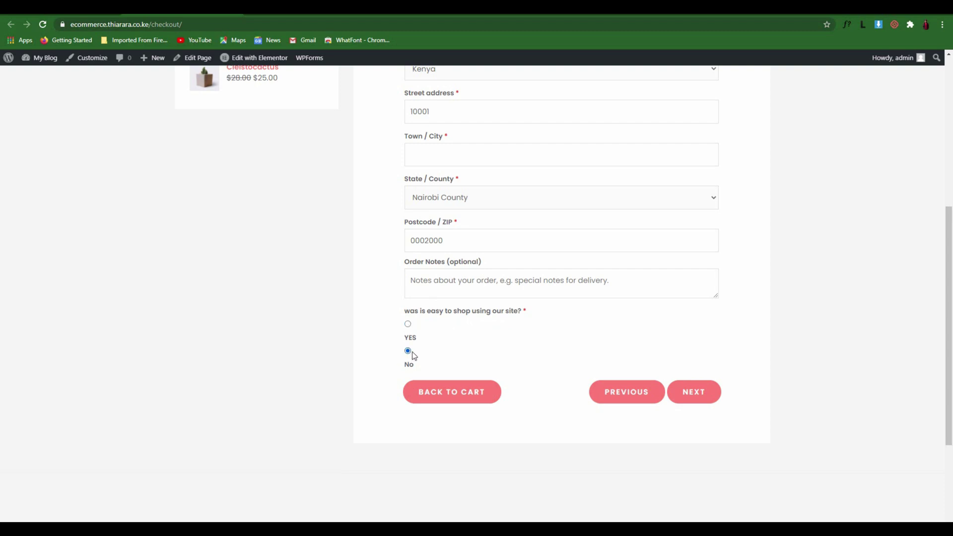
click(691, 392)
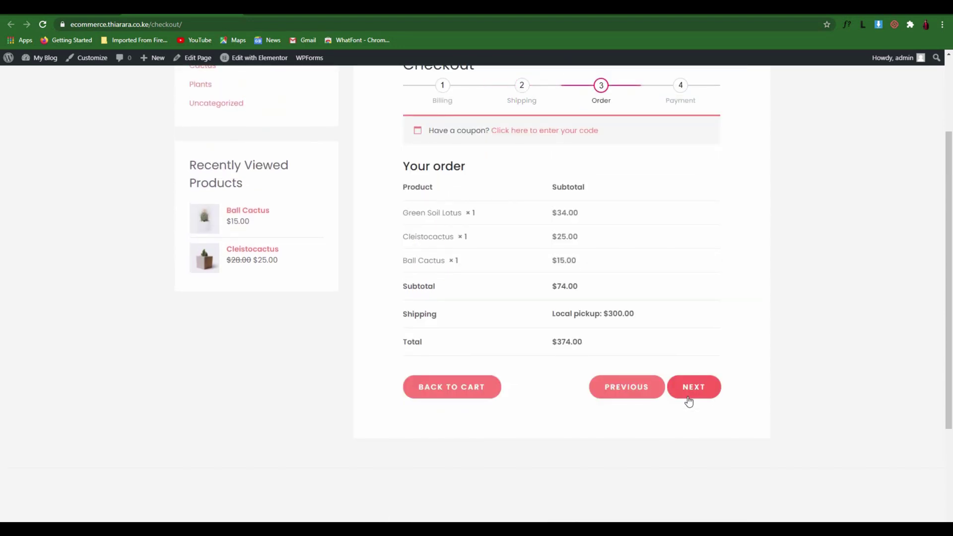
Step: Switch to the checkout field editor and review the types available for a new additional field, closing the dialog without saving
click(125, 7)
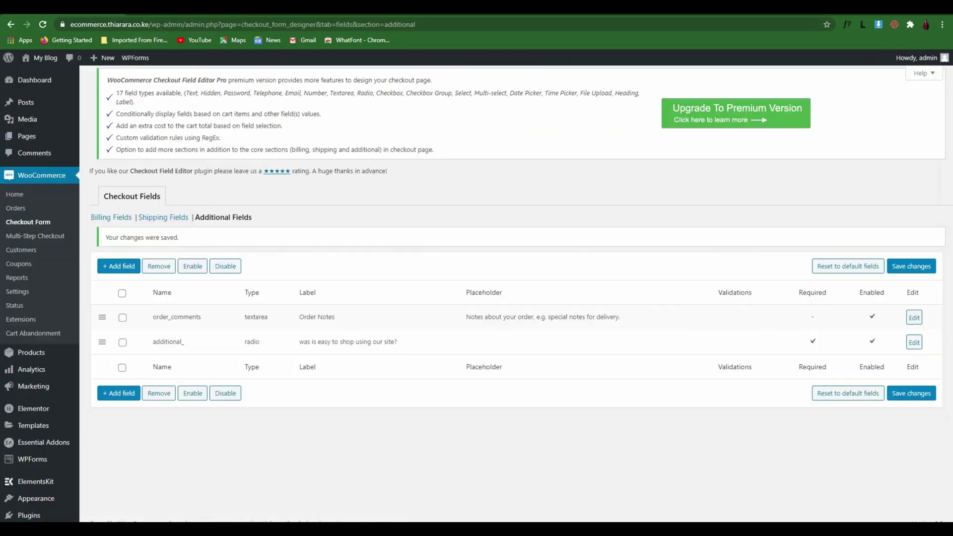
click(127, 267)
click(449, 209)
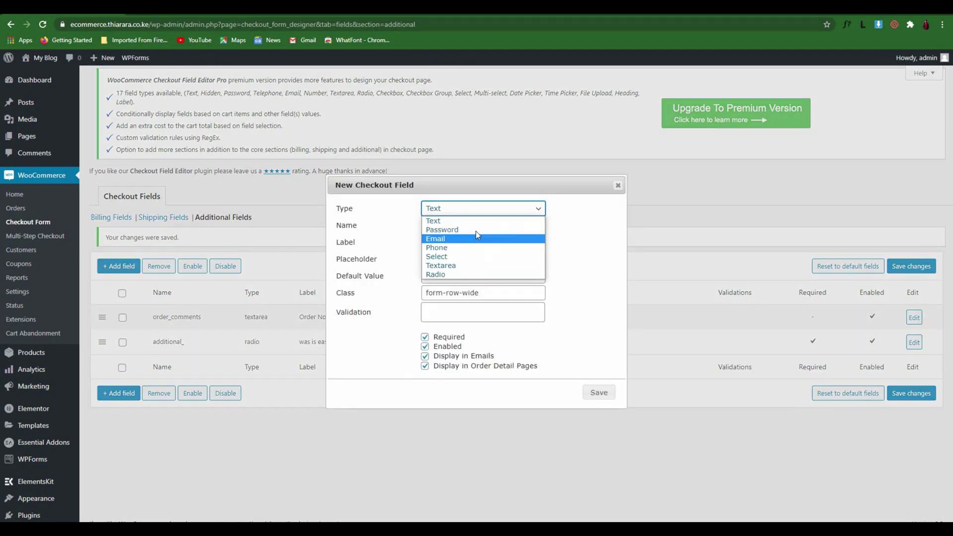
click(233, 218)
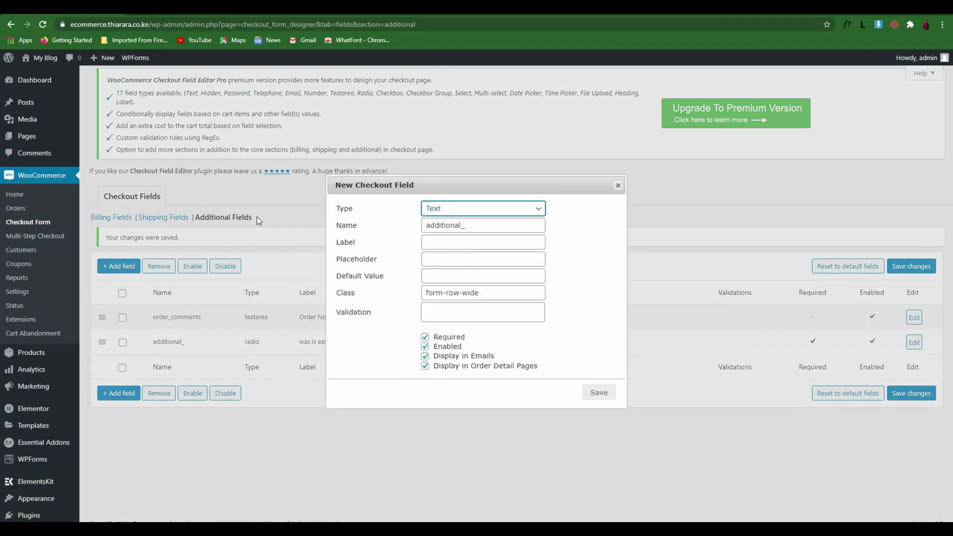
click(620, 187)
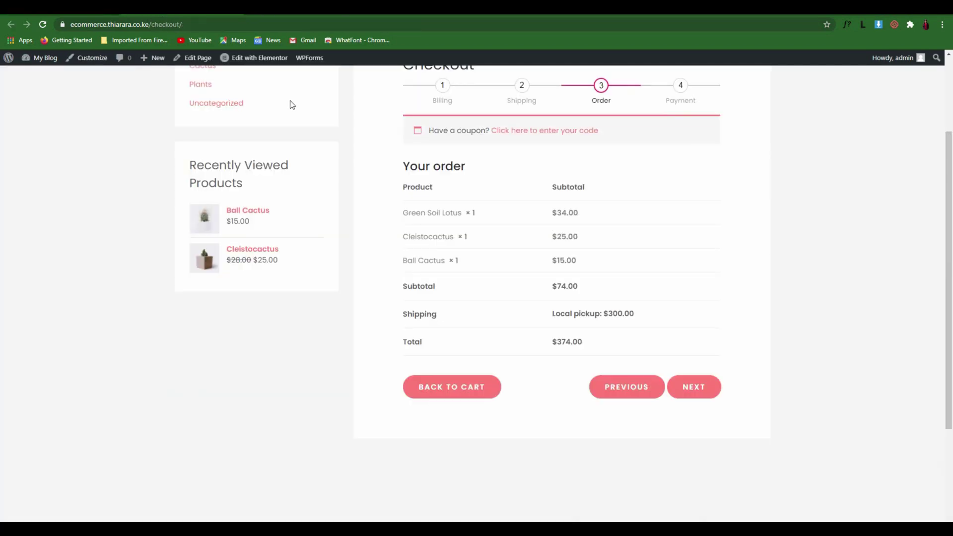
Step: Advance the checkout from the Order step to Payment and try to place the cash on delivery order
scroll(462, 237, up, 3)
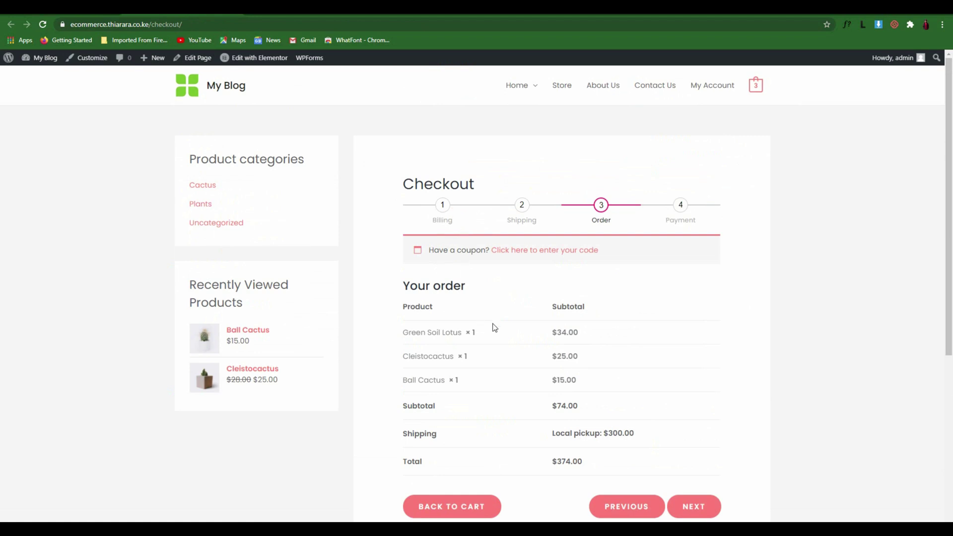
click(707, 511)
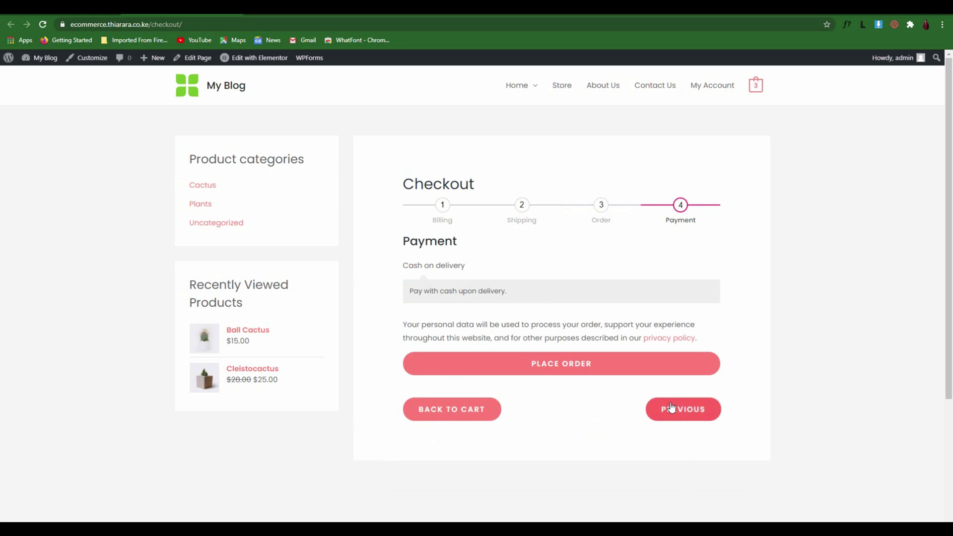
click(600, 371)
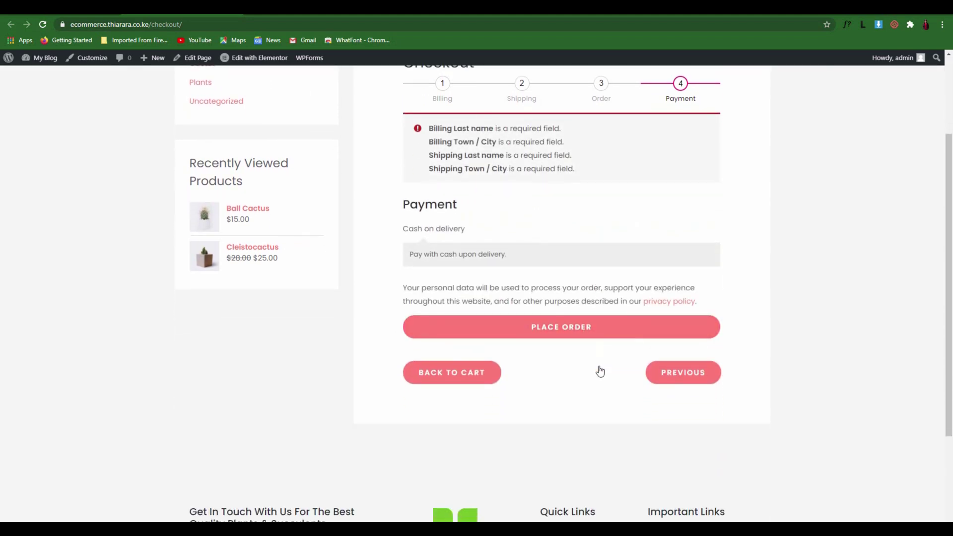
Step: Review the Billing details form and the numbered step bar, and advance through the checkout to the Order step
scroll(502, 325, down, 3)
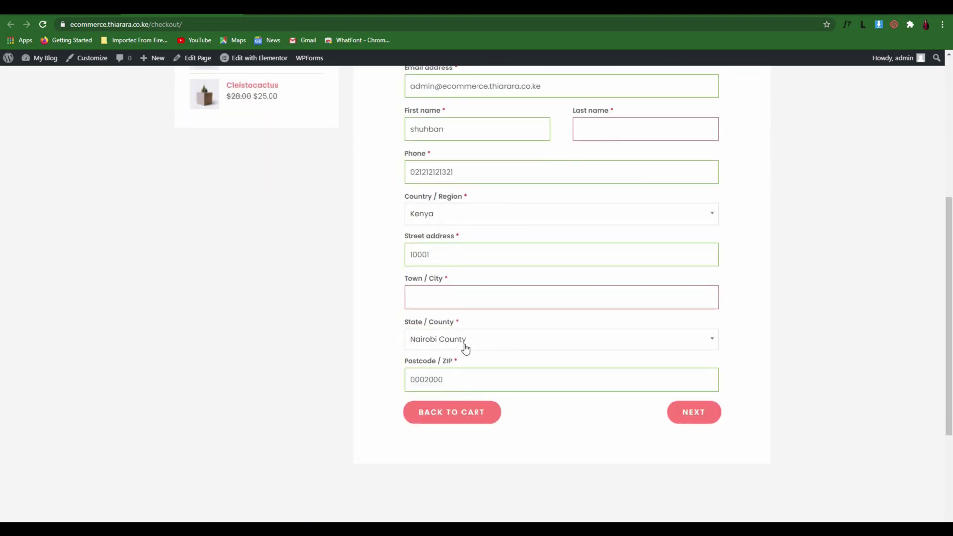
click(701, 422)
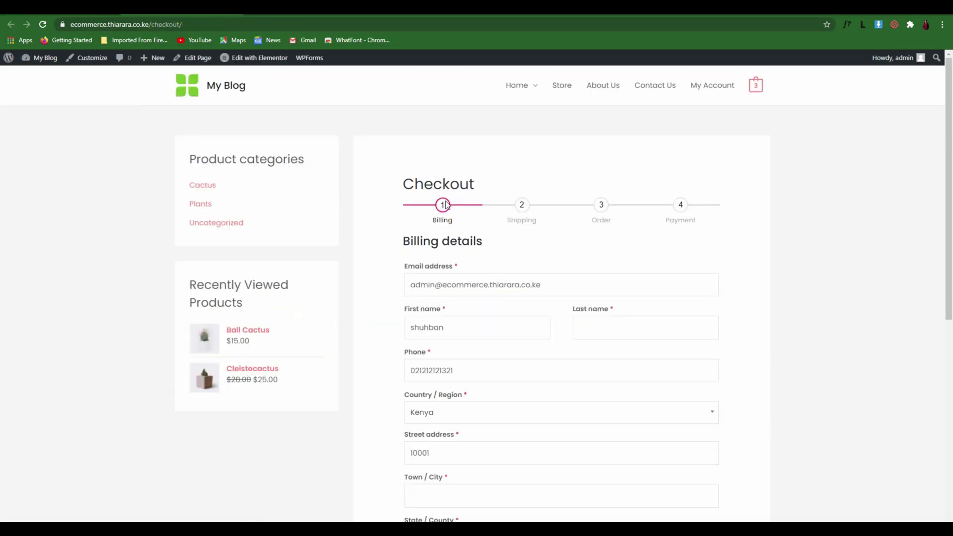
drag(445, 205, 538, 234)
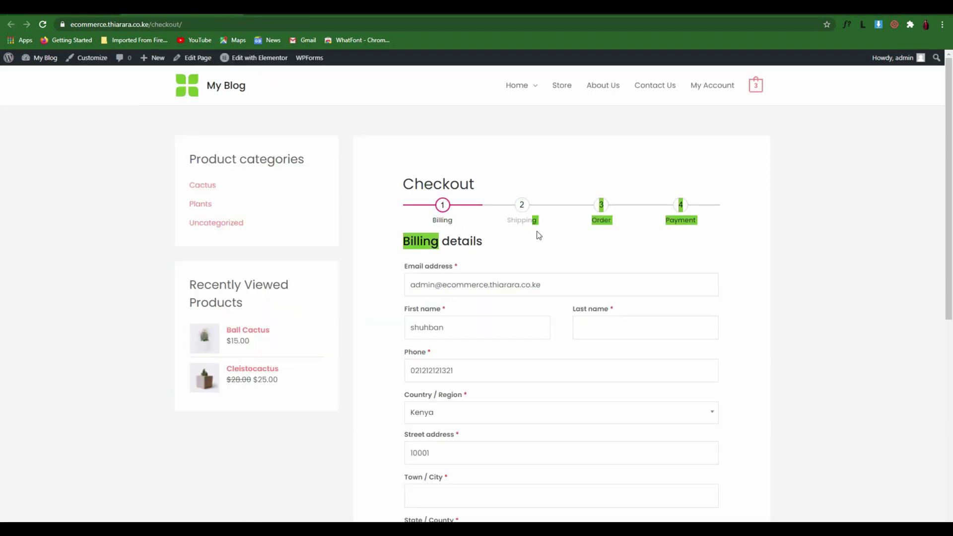
click(592, 240)
scroll(596, 248, down, 2)
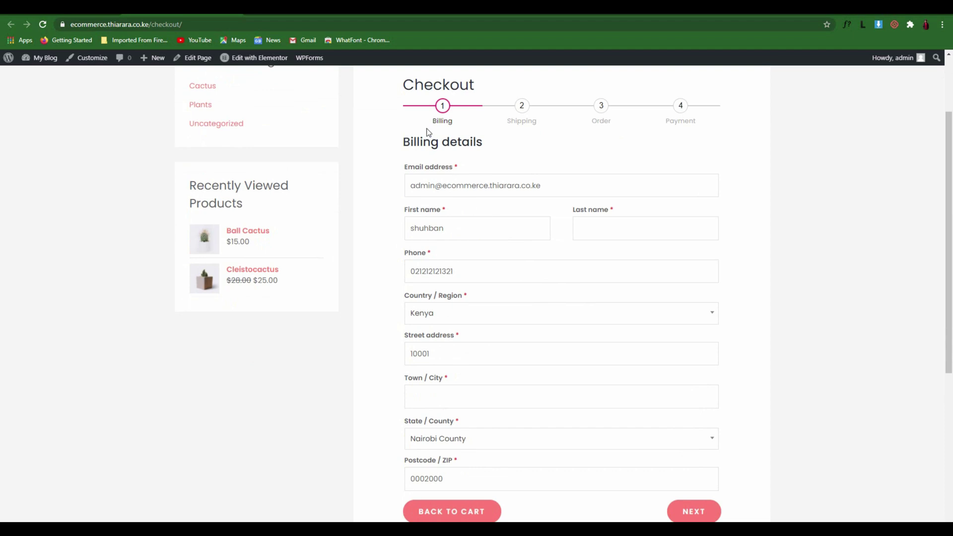
click(696, 514)
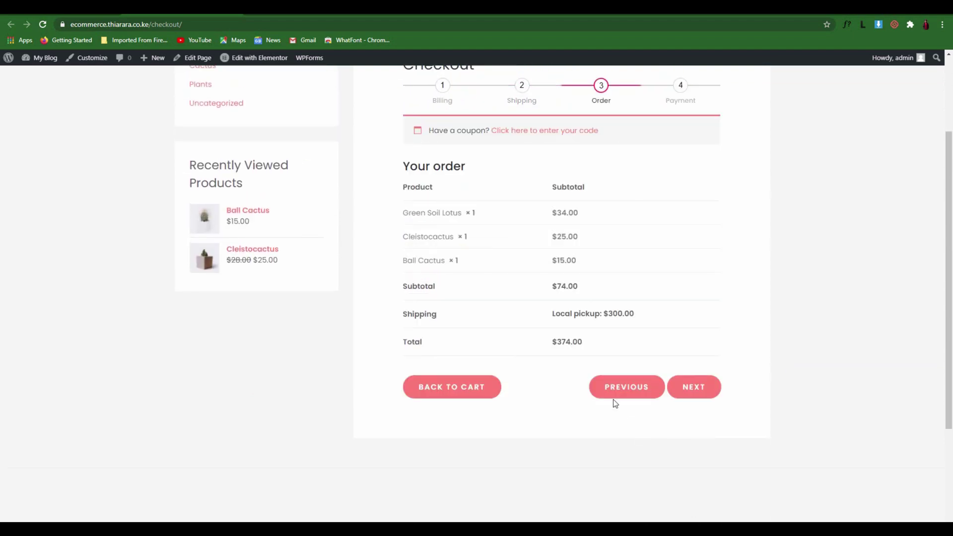
Step: Go back to the Shipping step to review its address fields and radio question, and return to the order summary
click(624, 387)
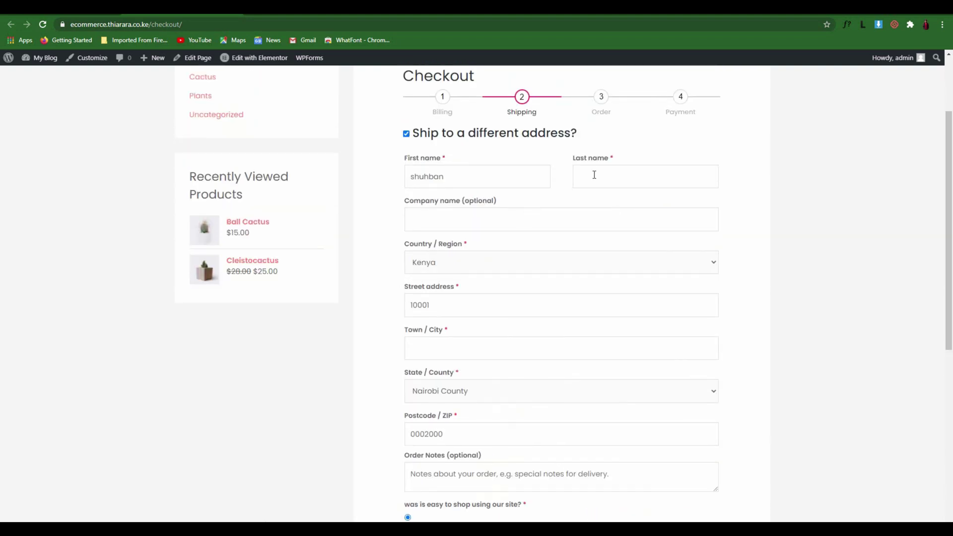
scroll(615, 308, down, 2)
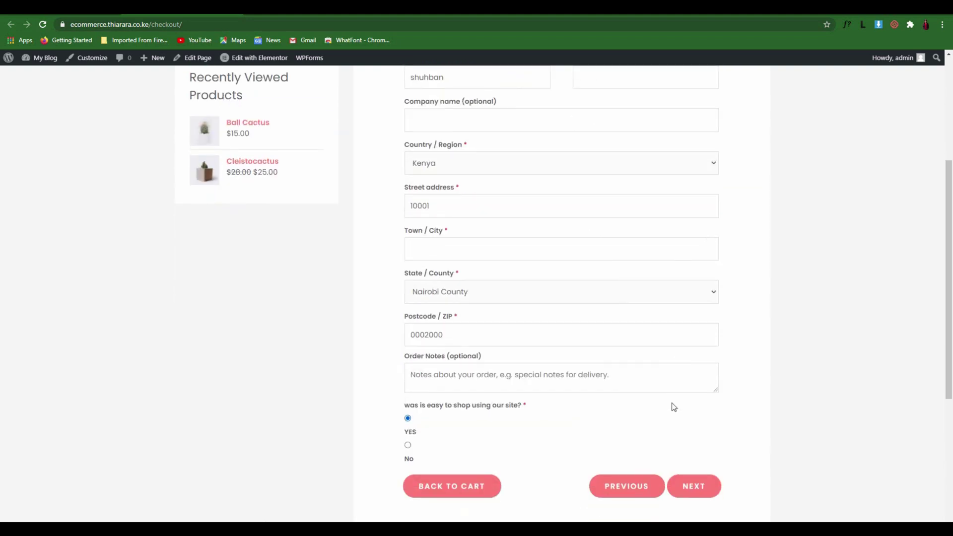
click(699, 488)
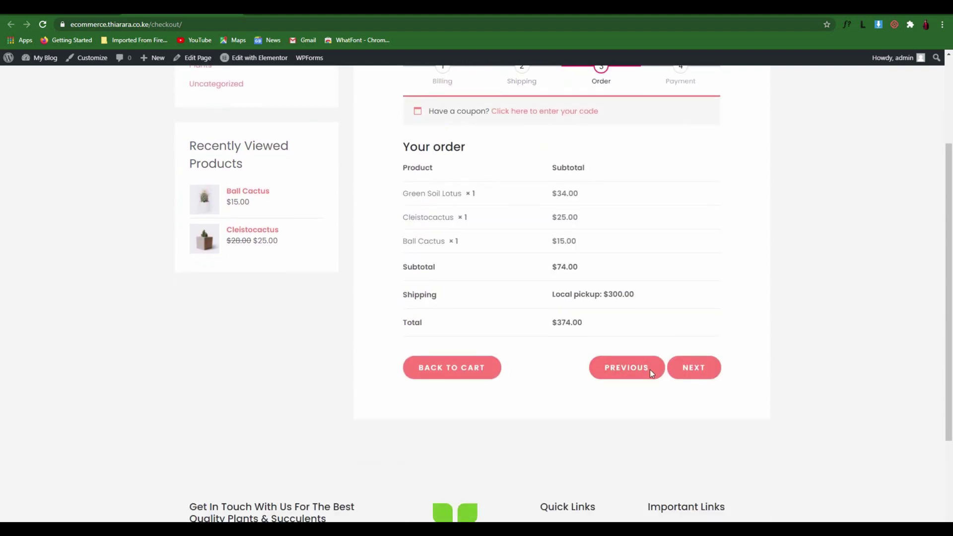
scroll(687, 306, down, 2)
click(693, 241)
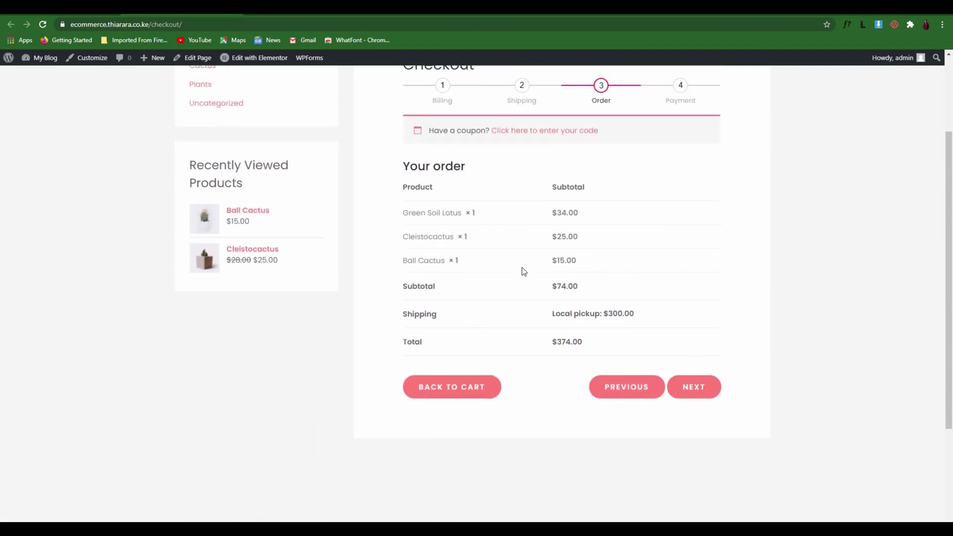